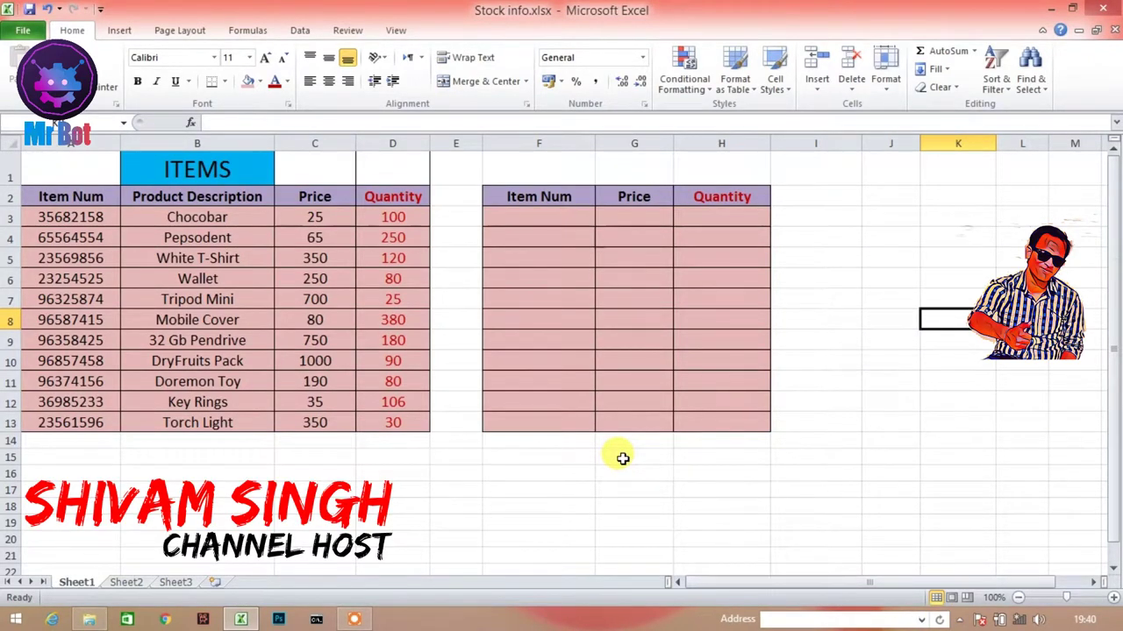
Step: Review the item table's Item Num, Product Description, Price and Quantity columns
click(621, 458)
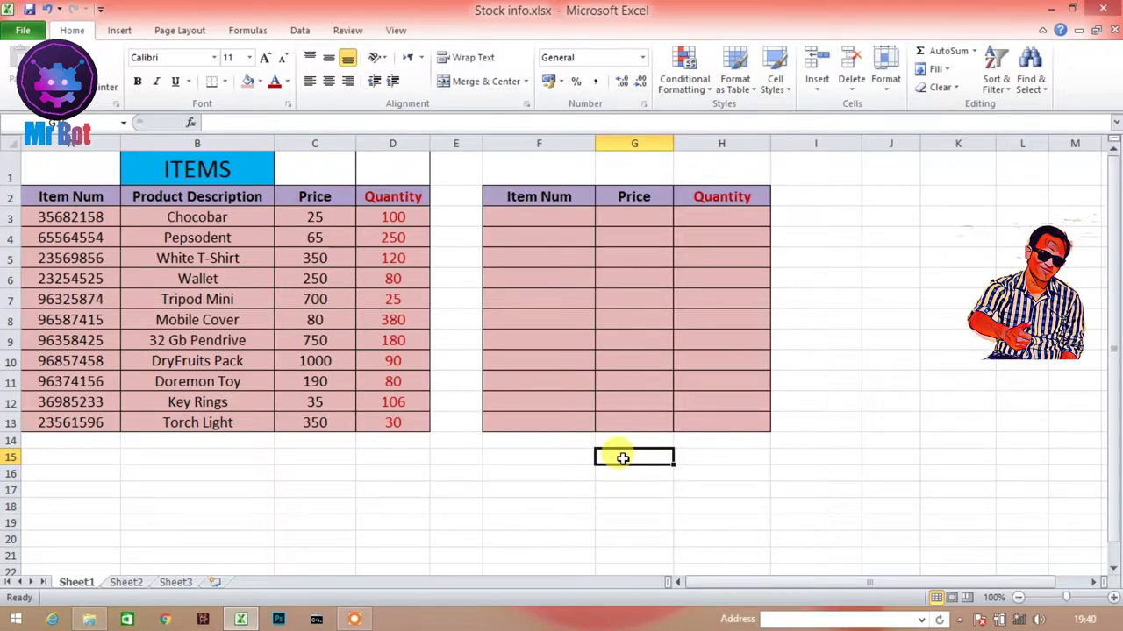
key(Left)
key(Left)
key(Left)
key(Left)
key(Left)
key(Left)
key(Up)
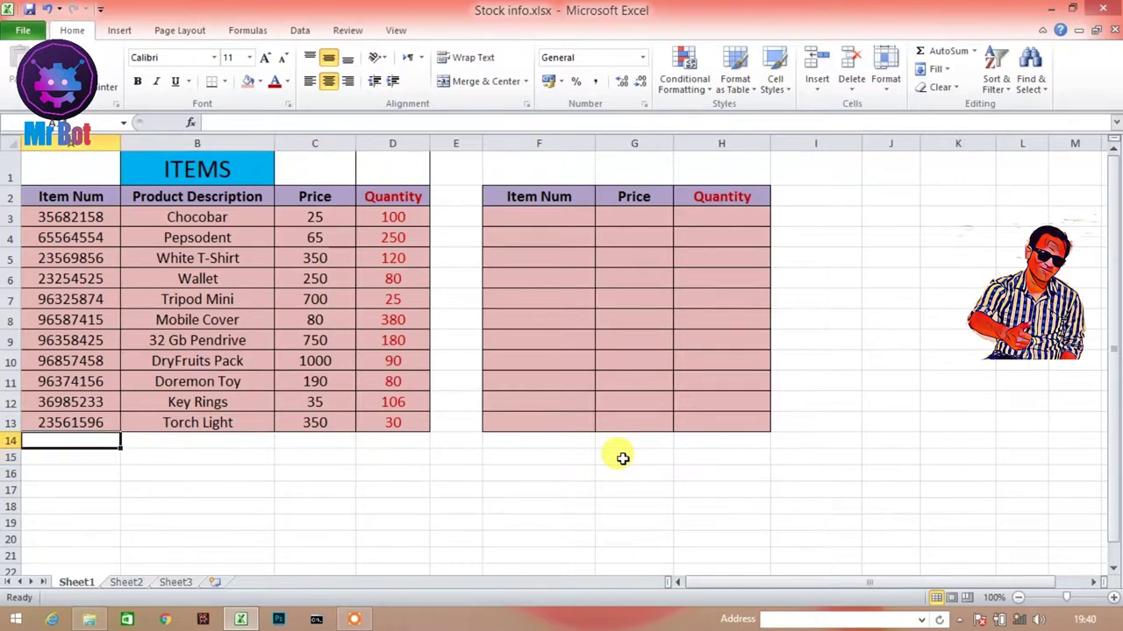
key(Up)
key(Up)
key(Up)
key(Up)
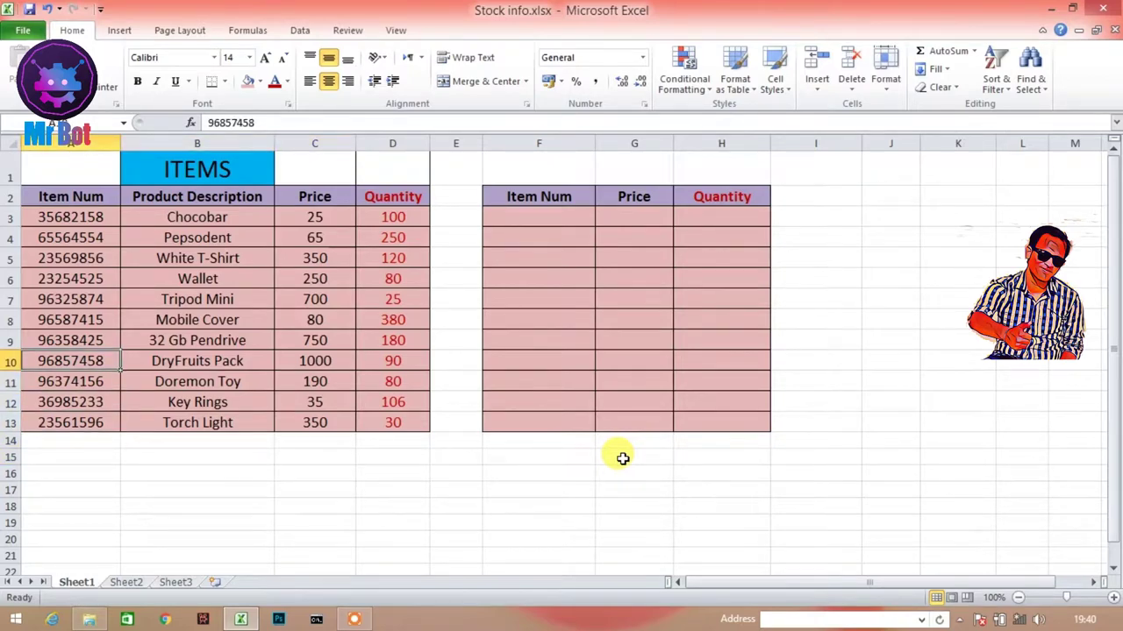
click(217, 191)
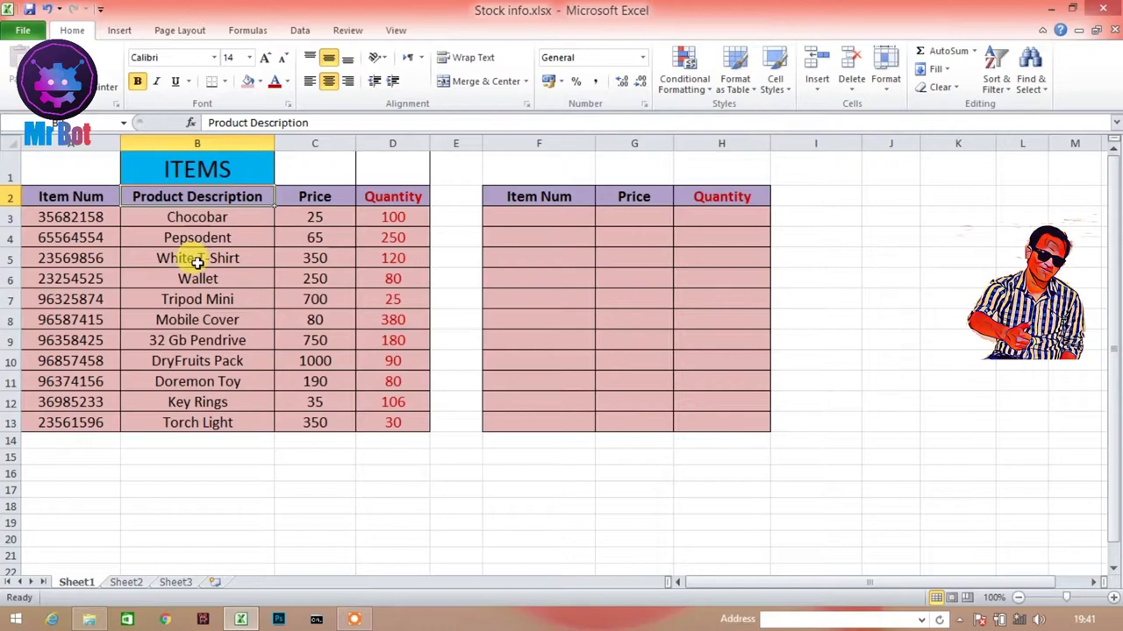
click(78, 224)
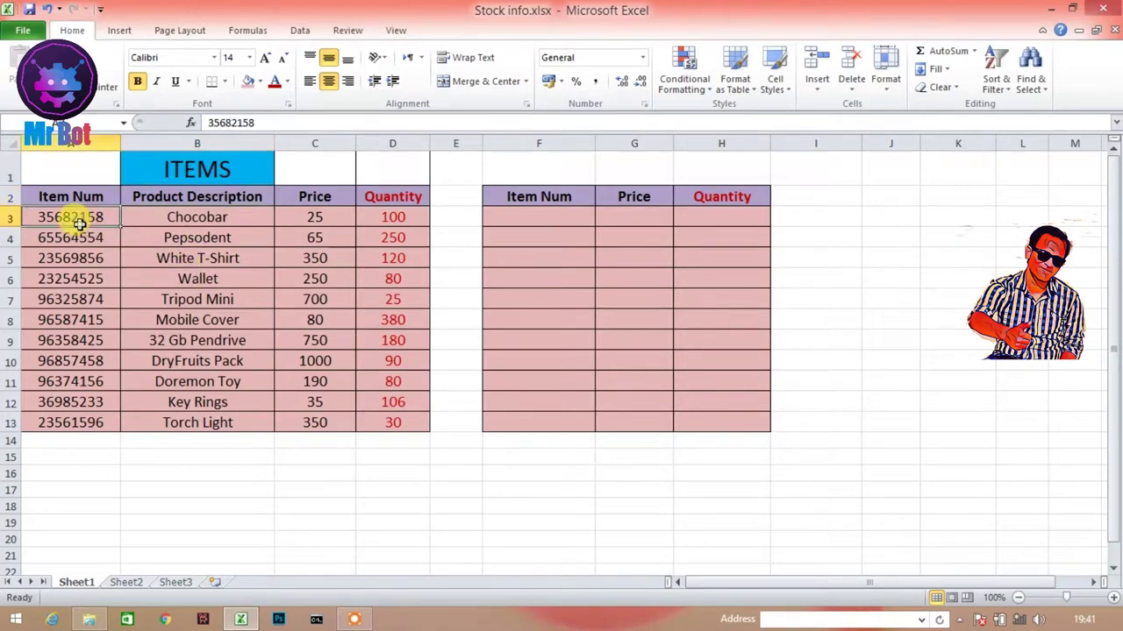
click(321, 220)
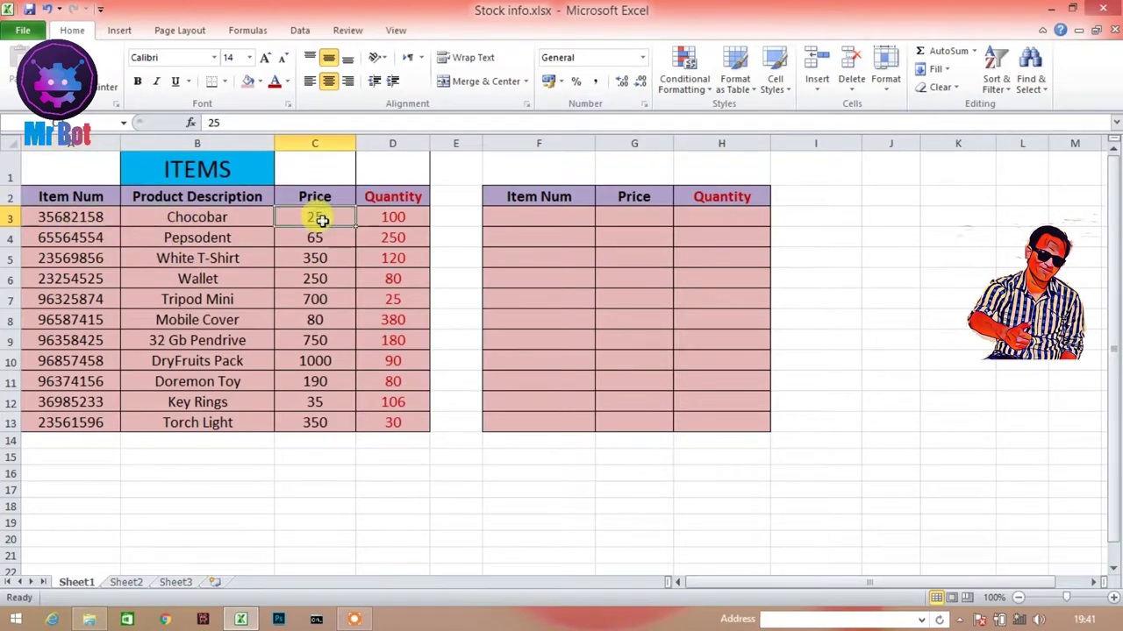
click(392, 219)
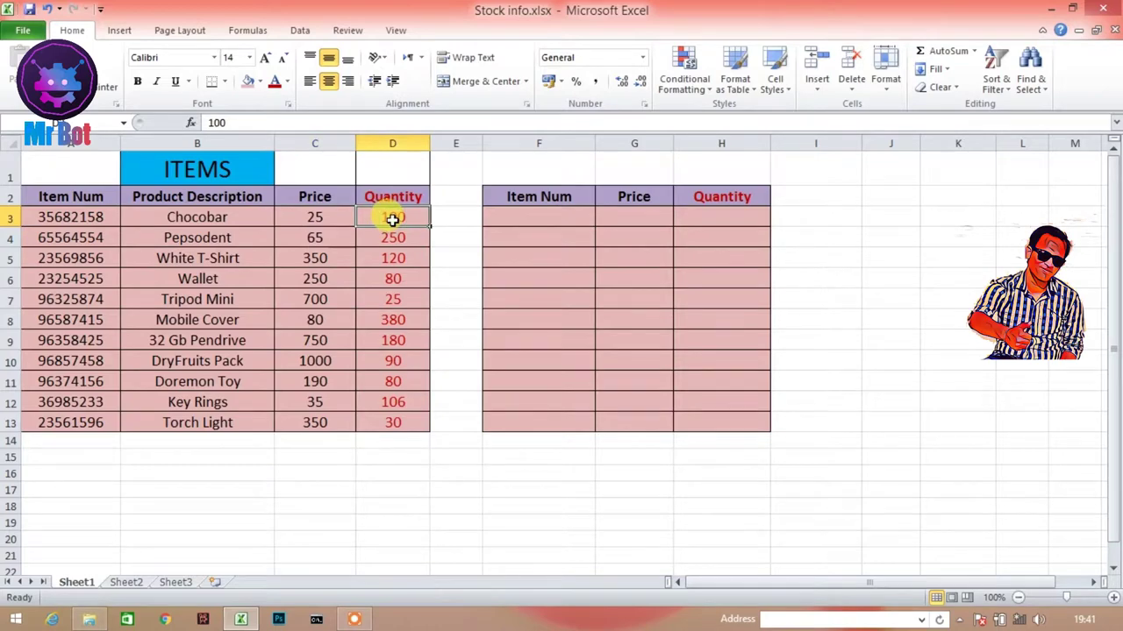
click(462, 240)
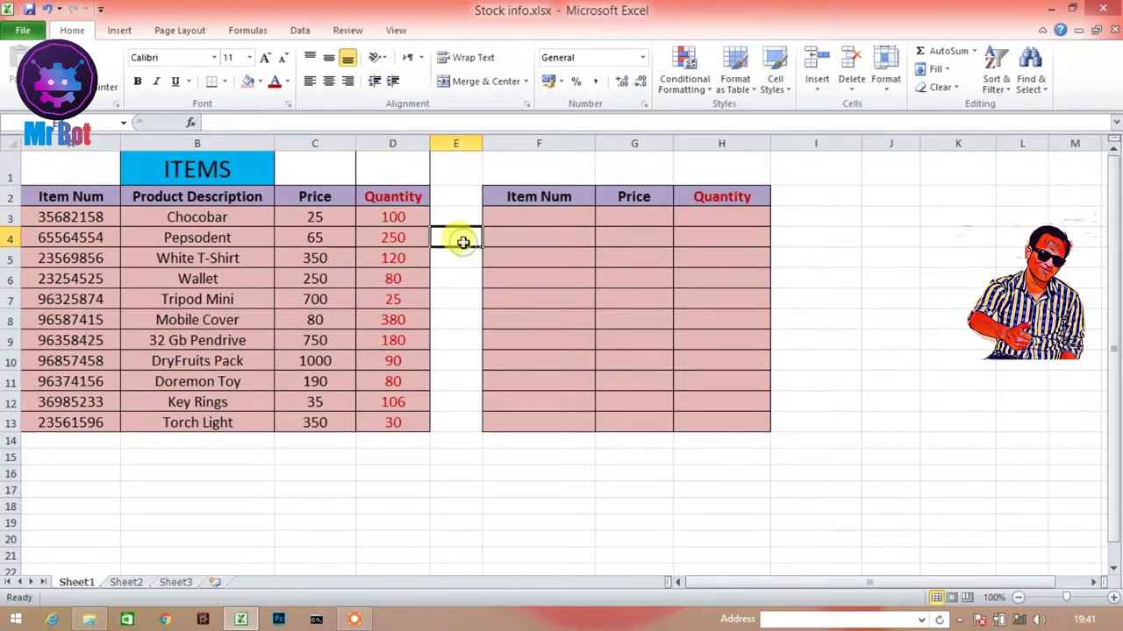
click(265, 240)
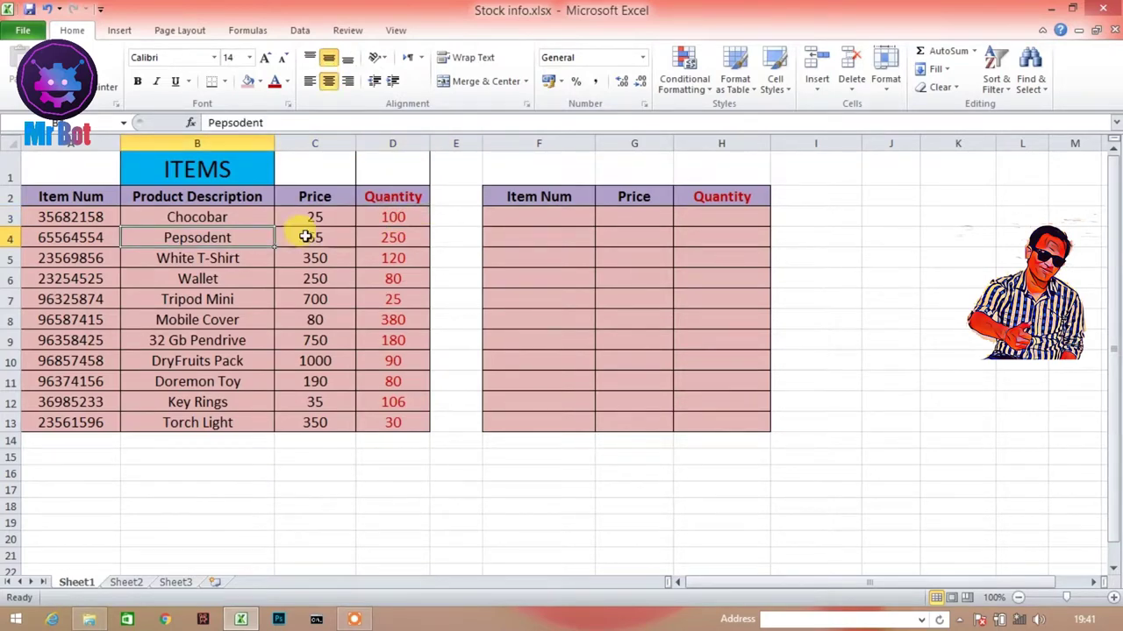
click(461, 254)
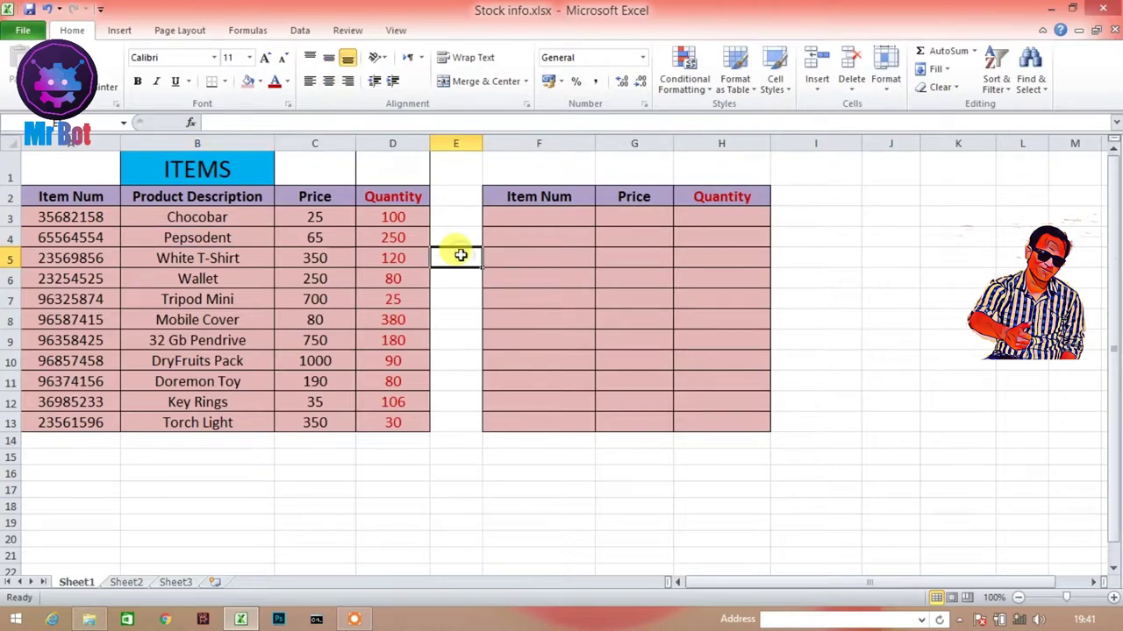
Step: Survey the right-hand lookup table: Item Num in F3, Price in G3, Quantity in H3
click(583, 238)
click(686, 240)
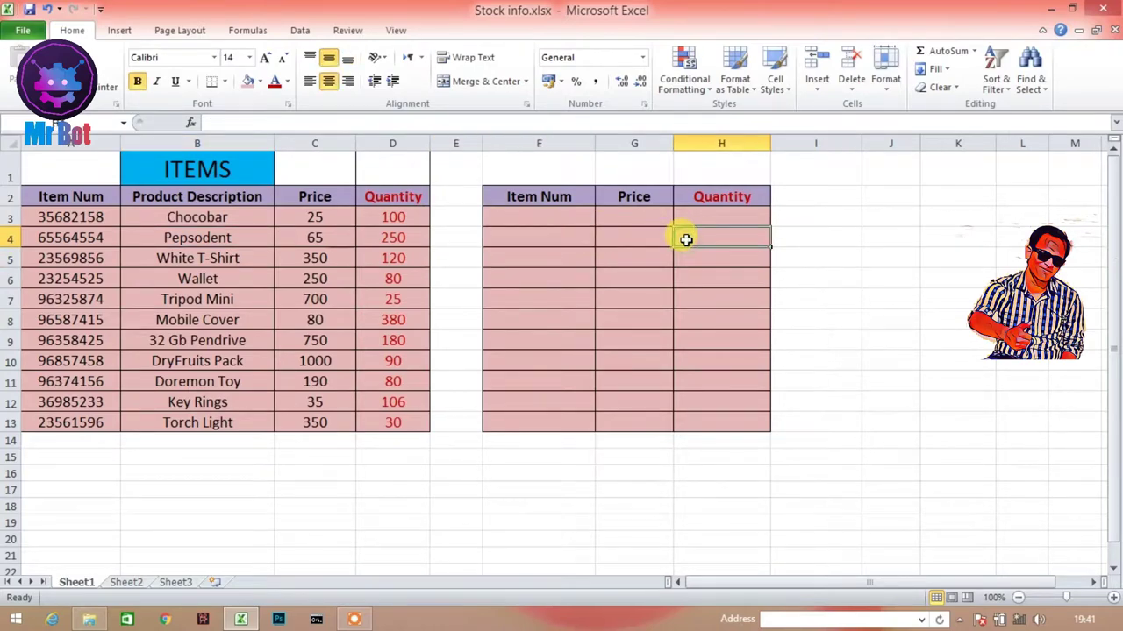
click(552, 221)
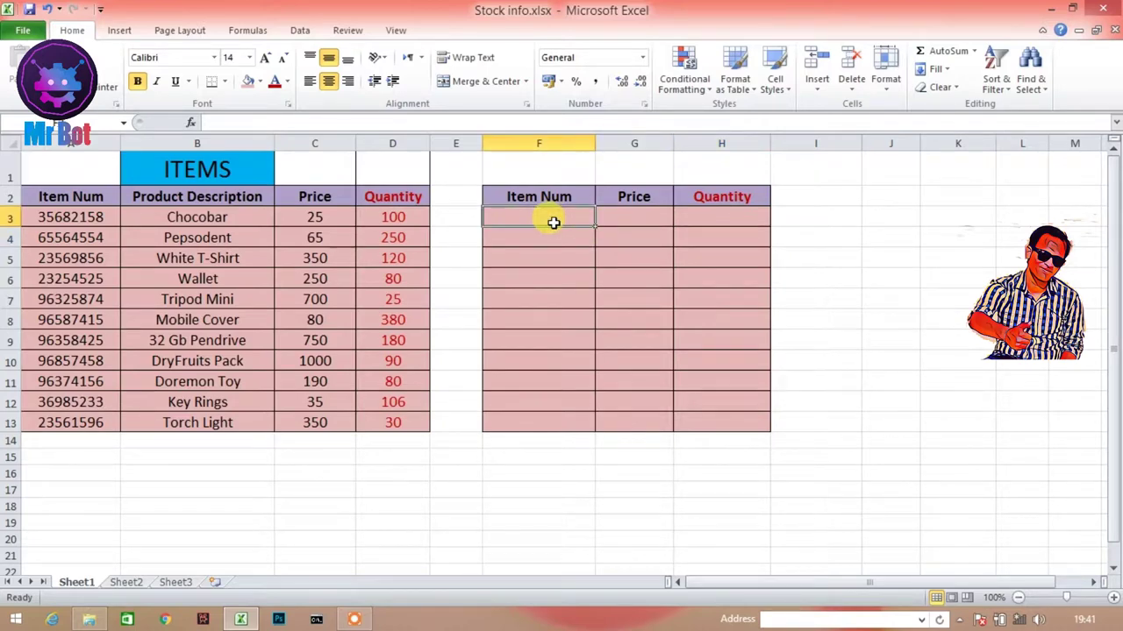
click(637, 217)
click(712, 216)
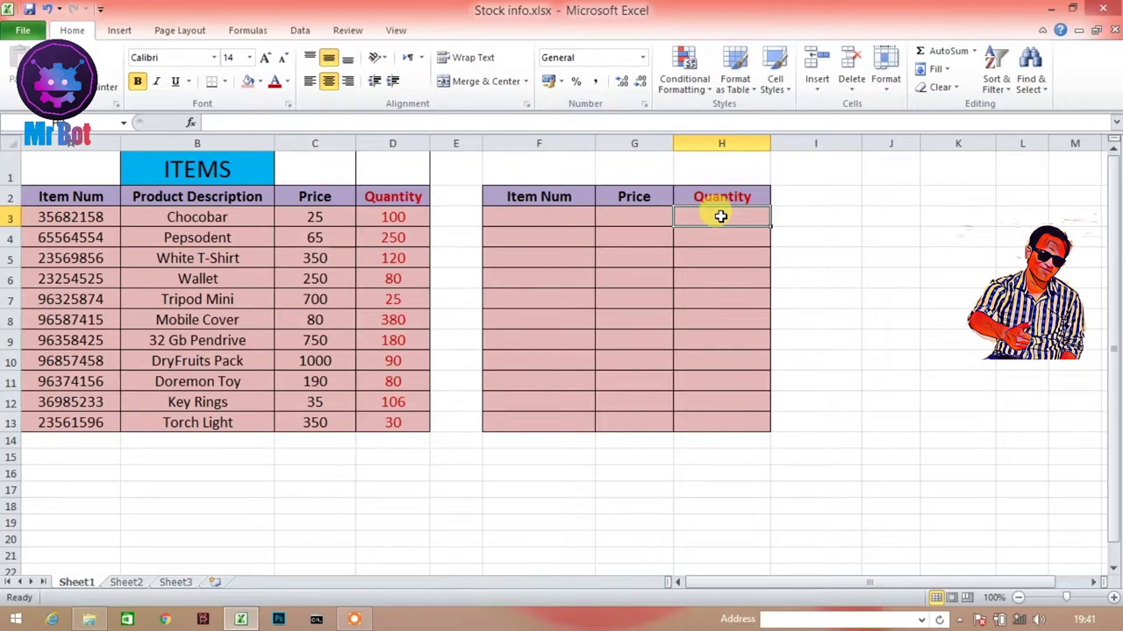
click(548, 215)
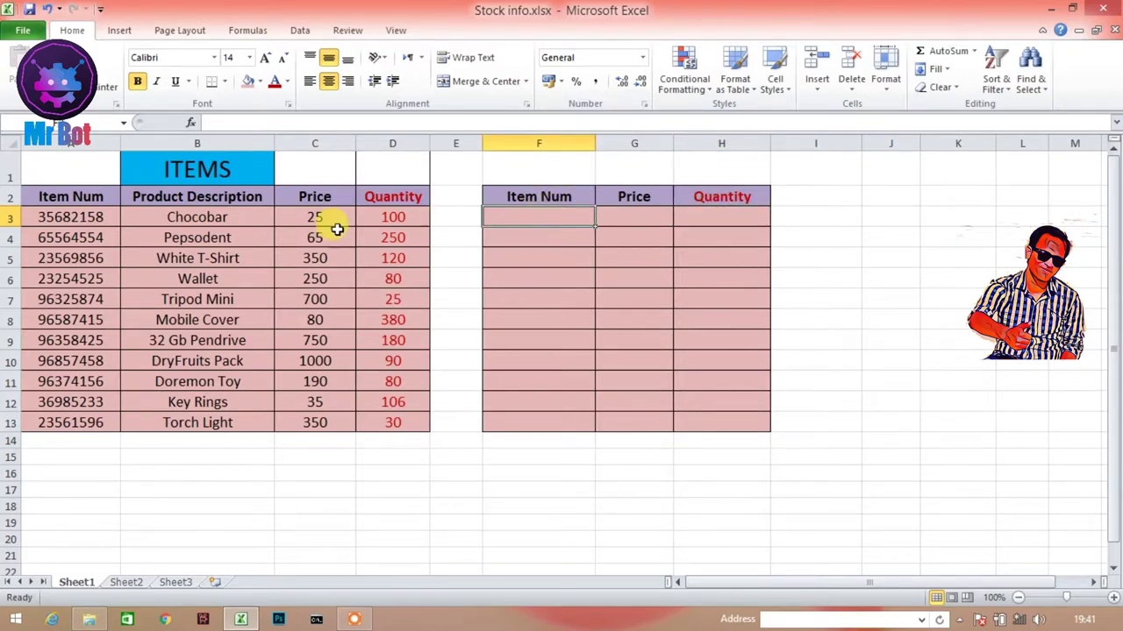
Step: Copy the Wallet's item number 23254525 from A6 into F3
click(64, 278)
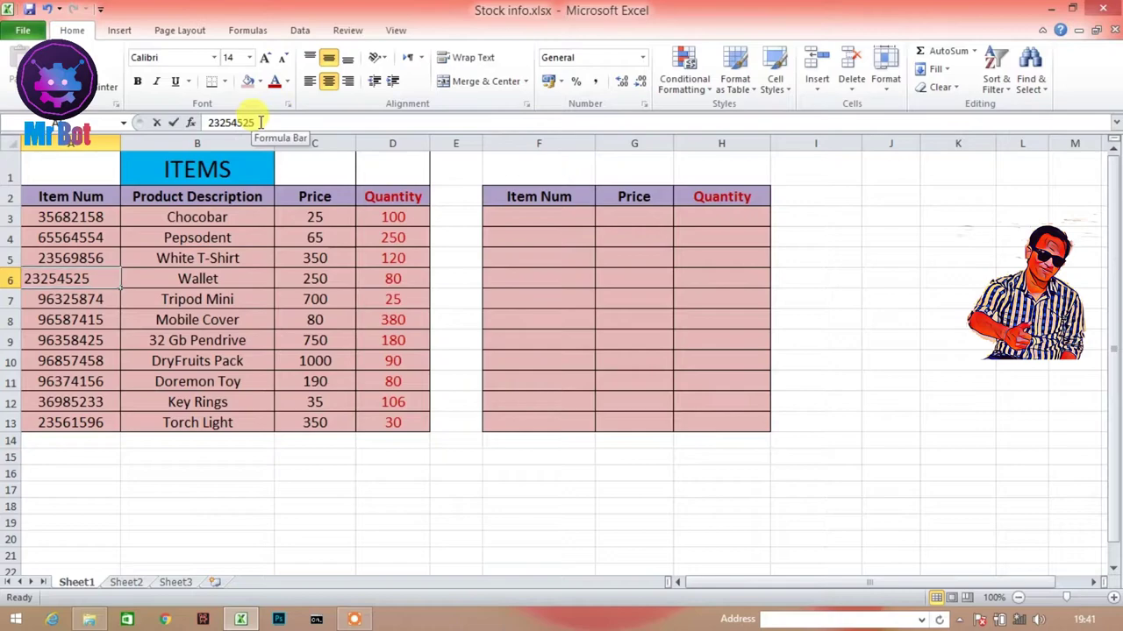
drag(255, 121, 207, 123)
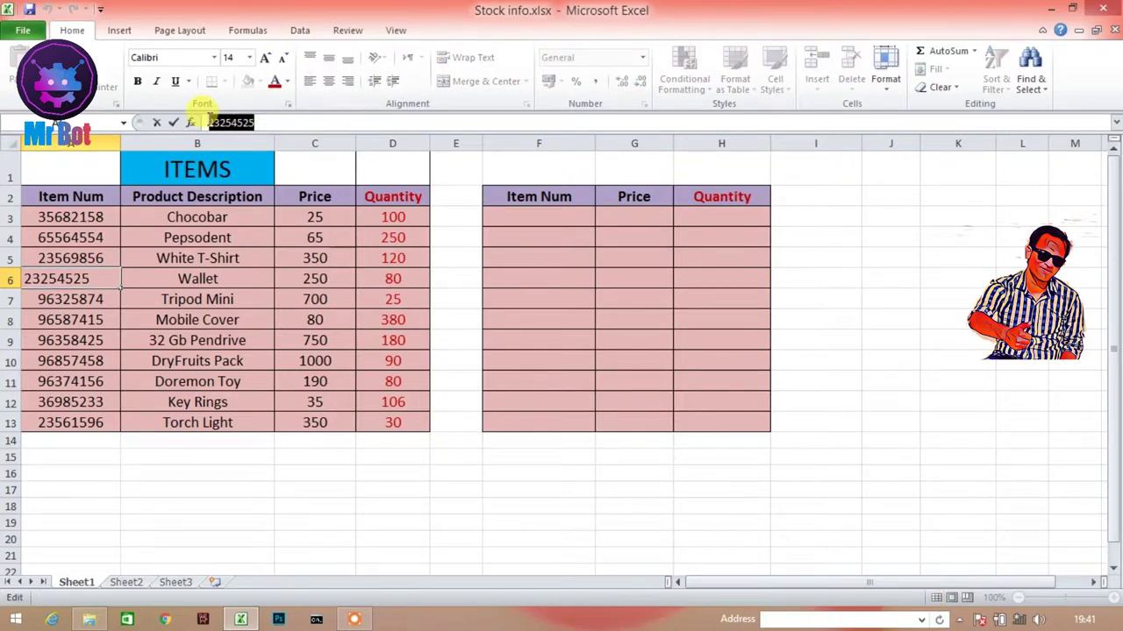
key(ctrl+c)
click(525, 219)
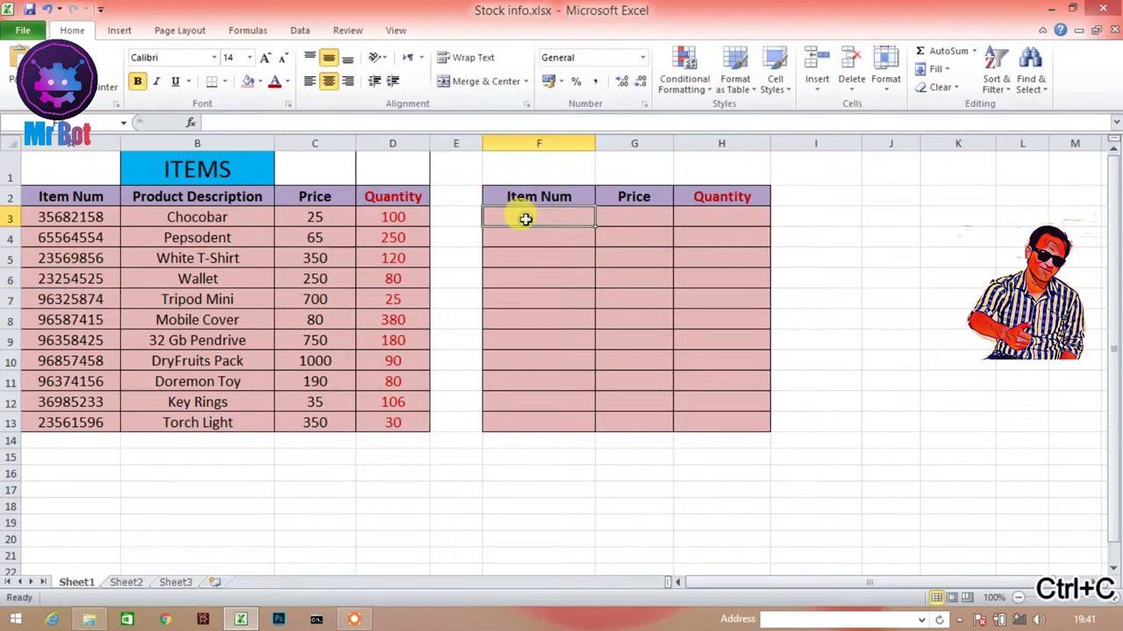
key(ctrl+v)
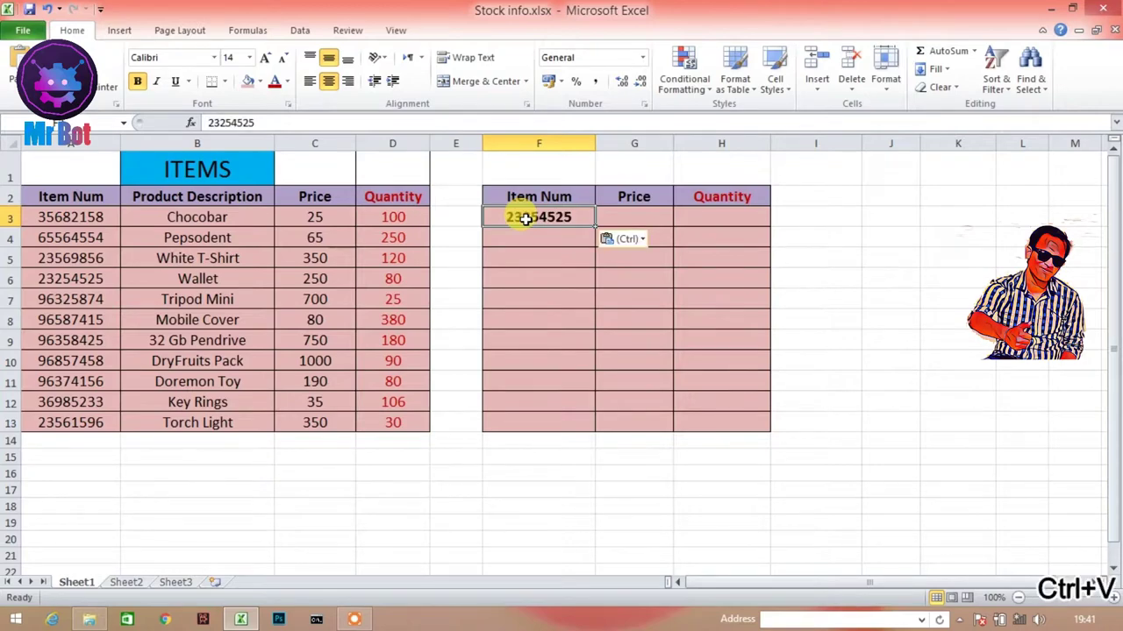
click(530, 245)
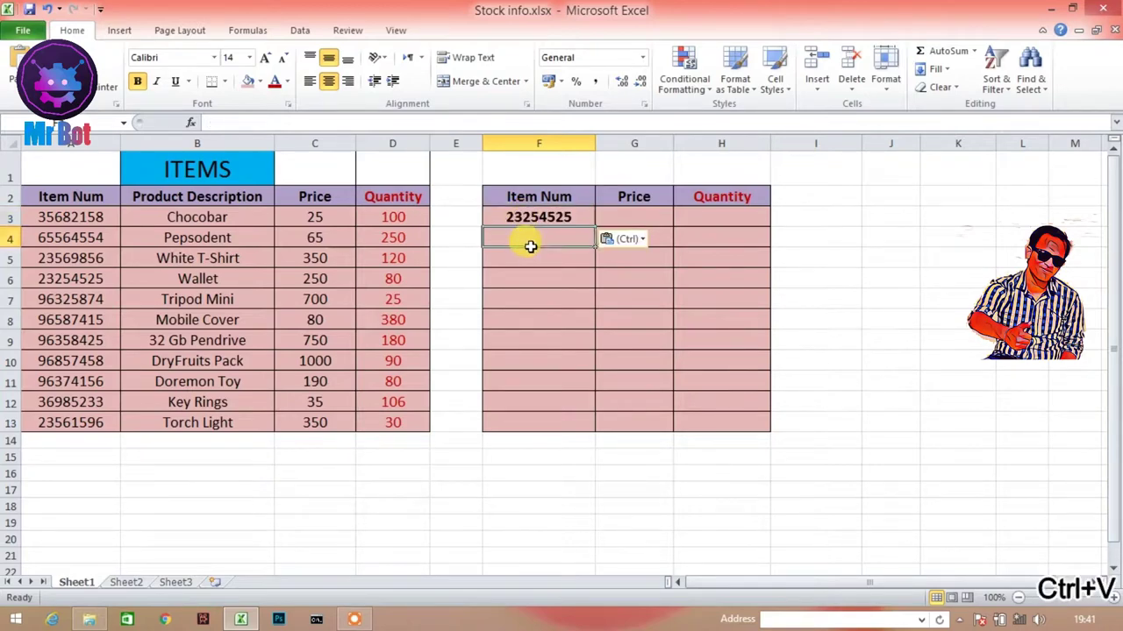
Step: Check the empty Price and Quantity cells, then select G3 for the price lookup
click(630, 217)
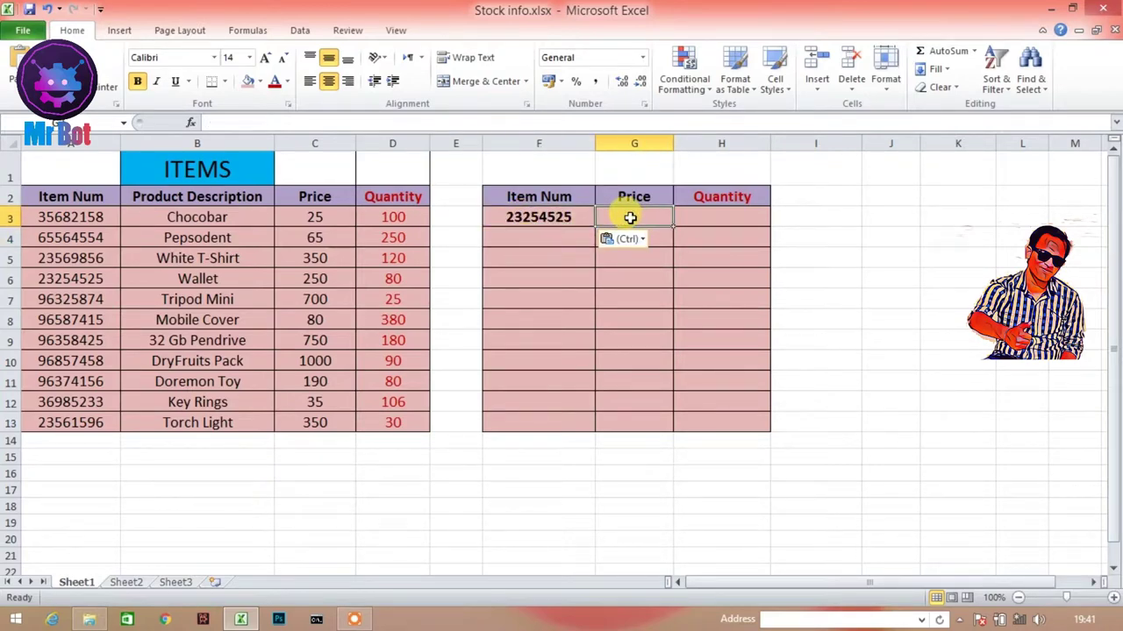
click(710, 220)
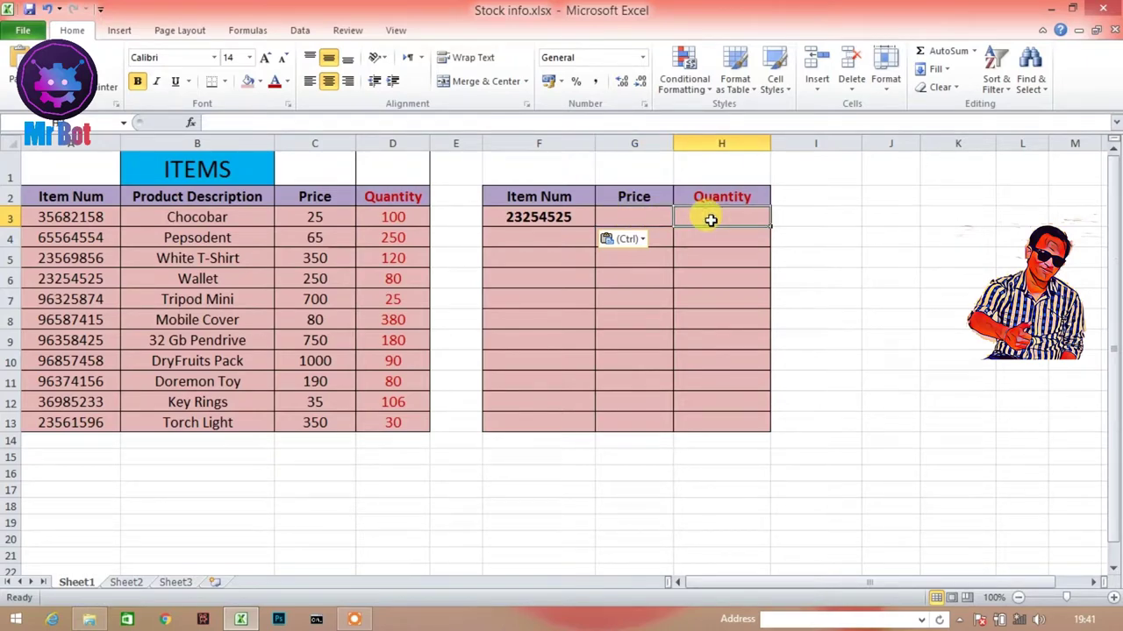
click(755, 303)
click(877, 277)
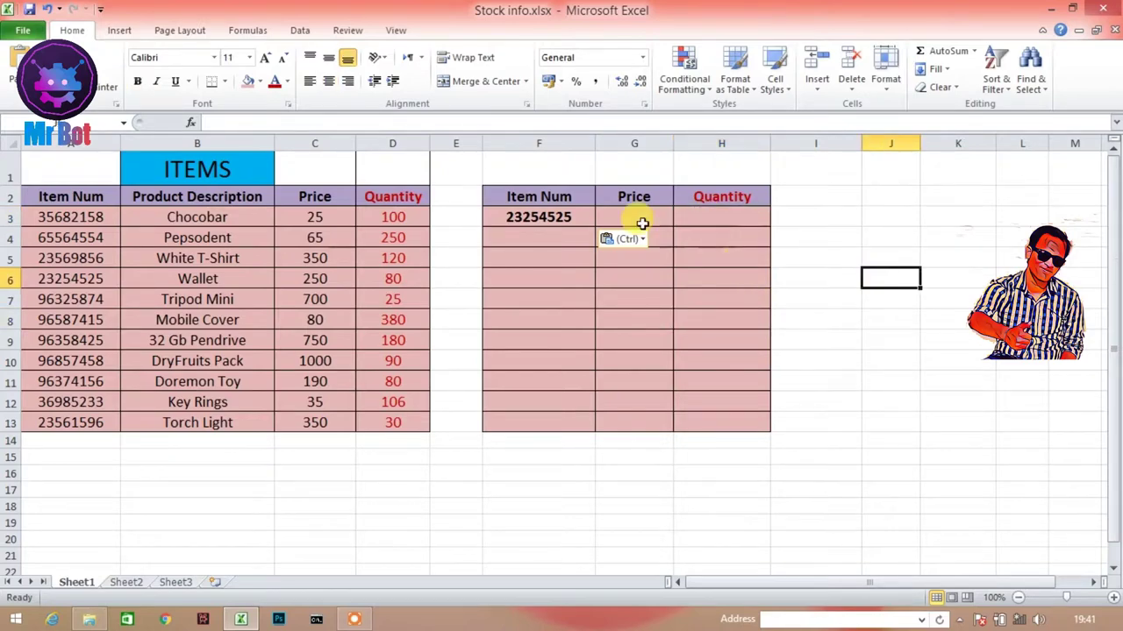
click(625, 218)
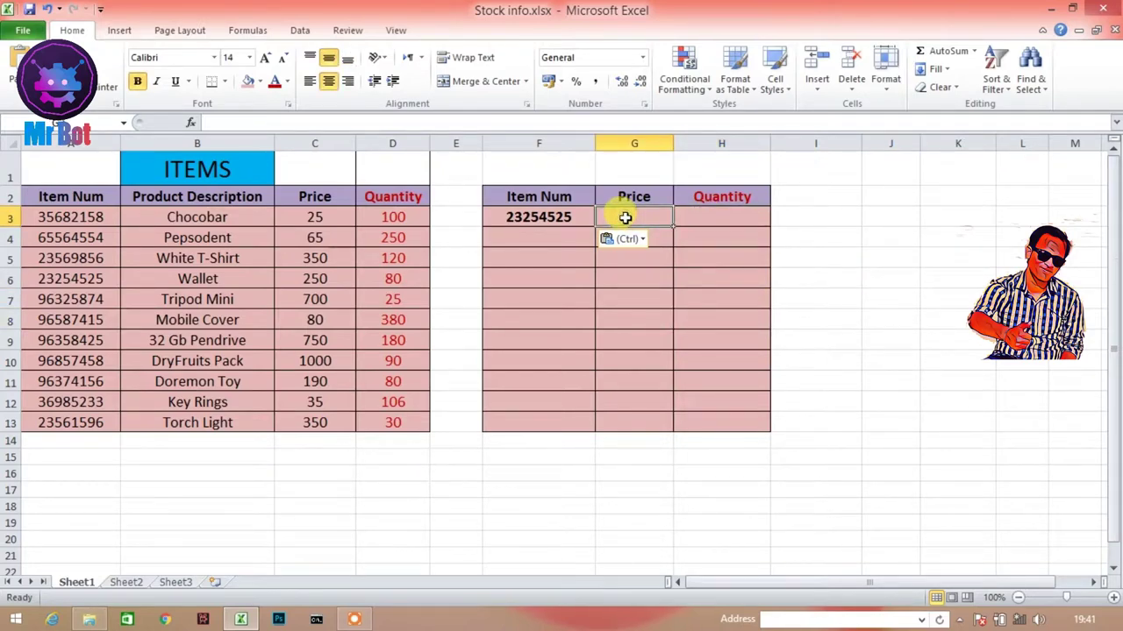
Step: Start =VLOOKUP(F3, in G3 with the Item Num as lookup value
text(=)
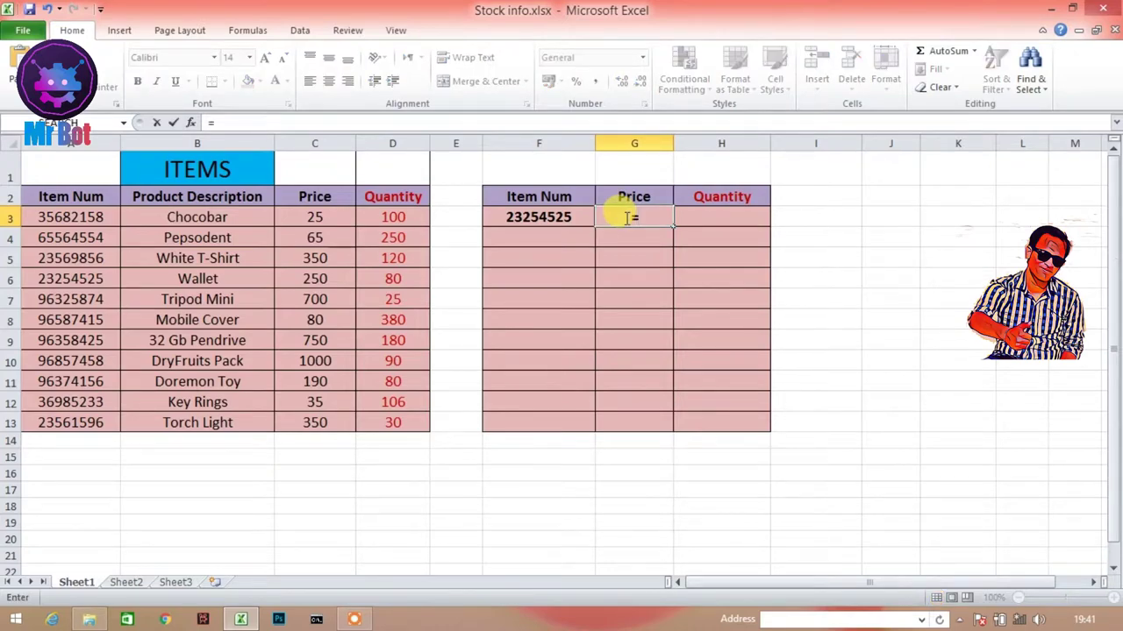
text(vl)
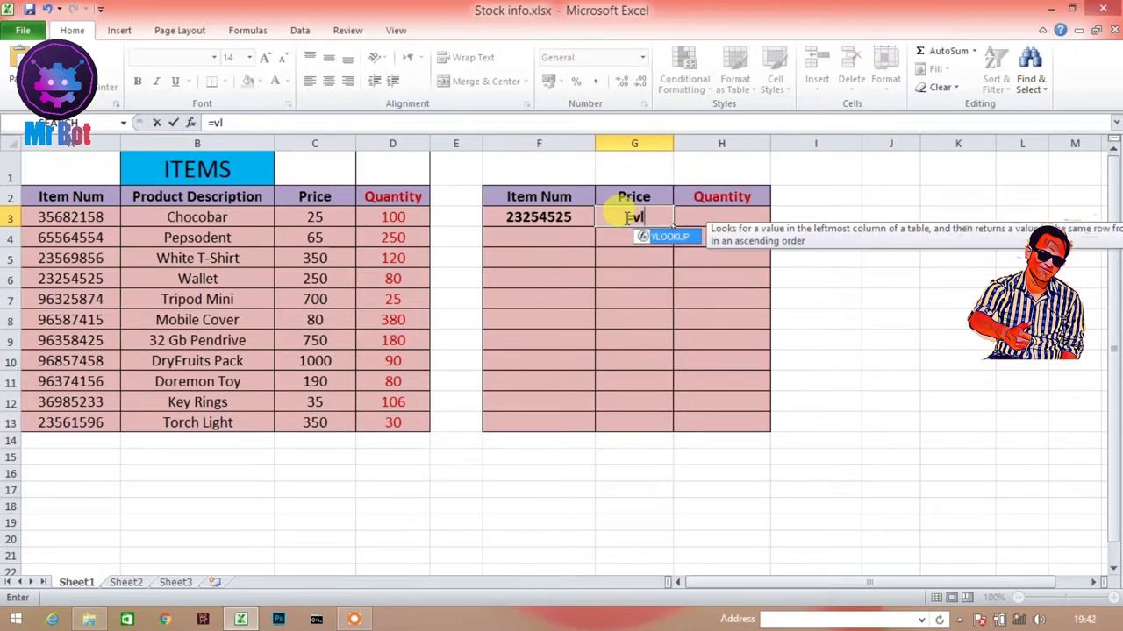
key(Tab)
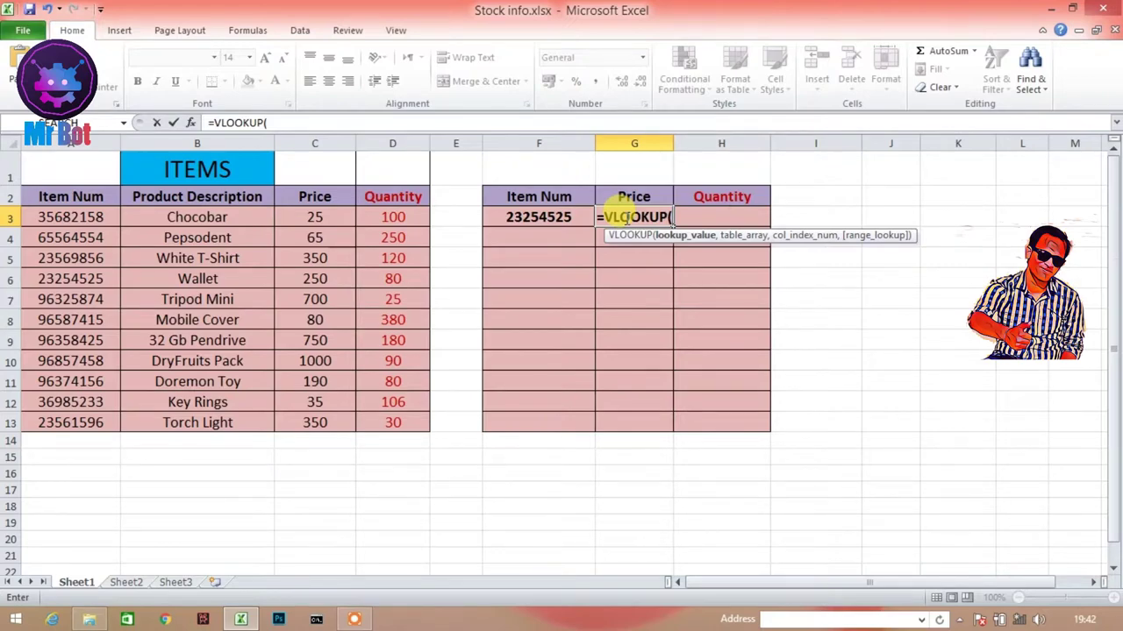
click(536, 215)
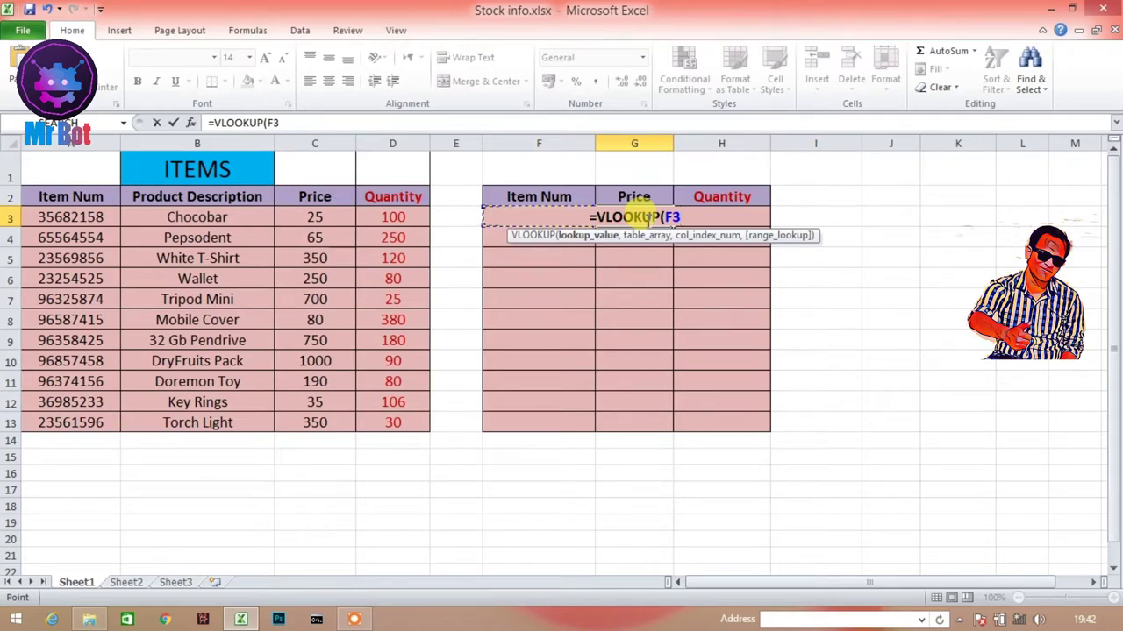
text(,)
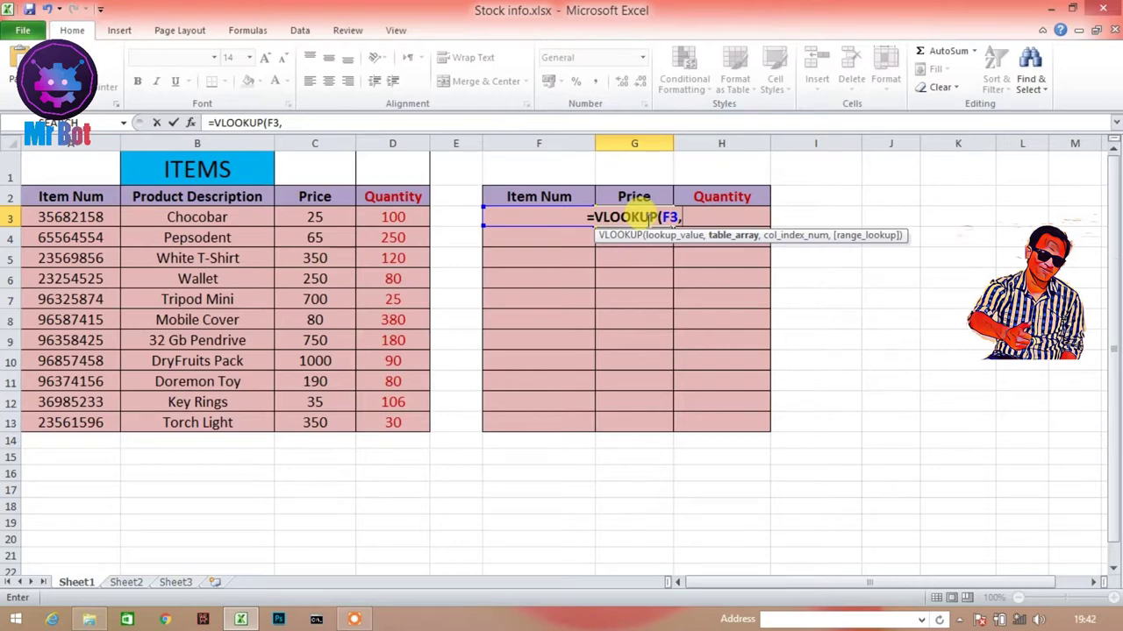
Step: Add A3:D13 as the table array of the G3 VLOOKUP formula
click(88, 218)
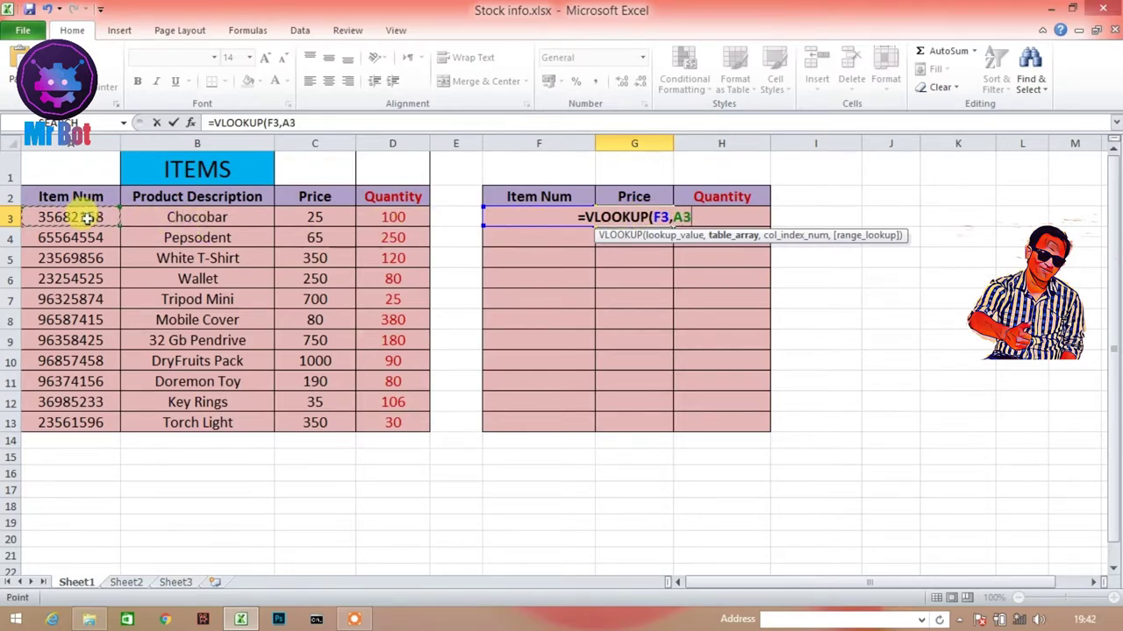
key(shift+Right)
key(shift+Right)
key(shift+Right)
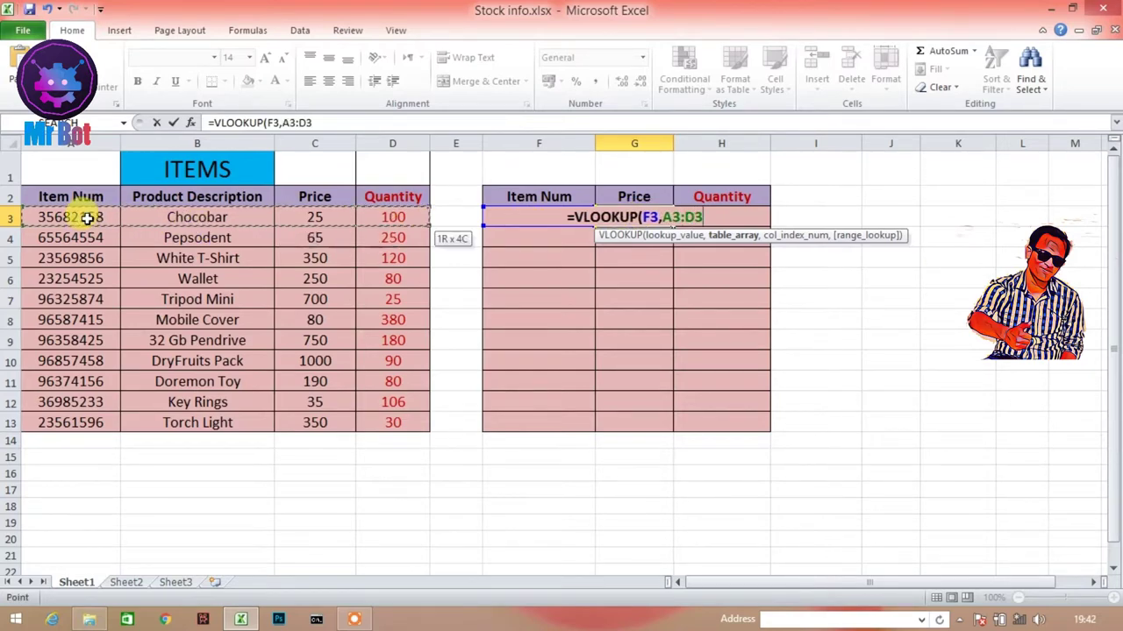
key(shift+Down)
key(shift+Down)
key(shift+Down)
key(shift+Down)
key(shift+Down)
key(shift+Down)
key(shift+Down)
key(shift+Down)
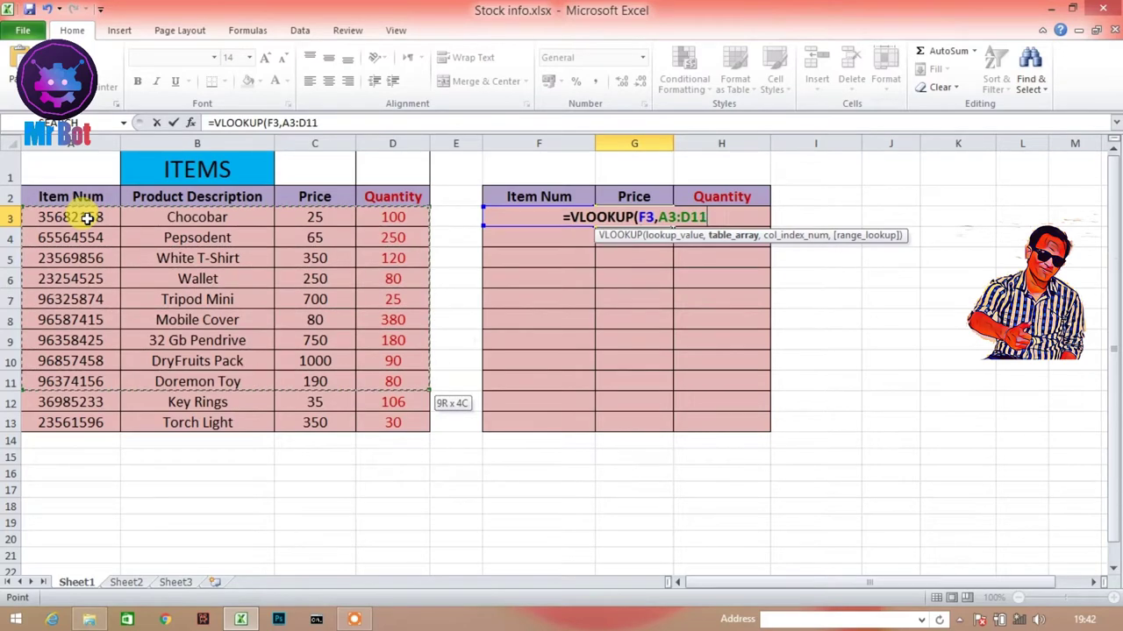
key(shift+Down)
key(shift+Down)
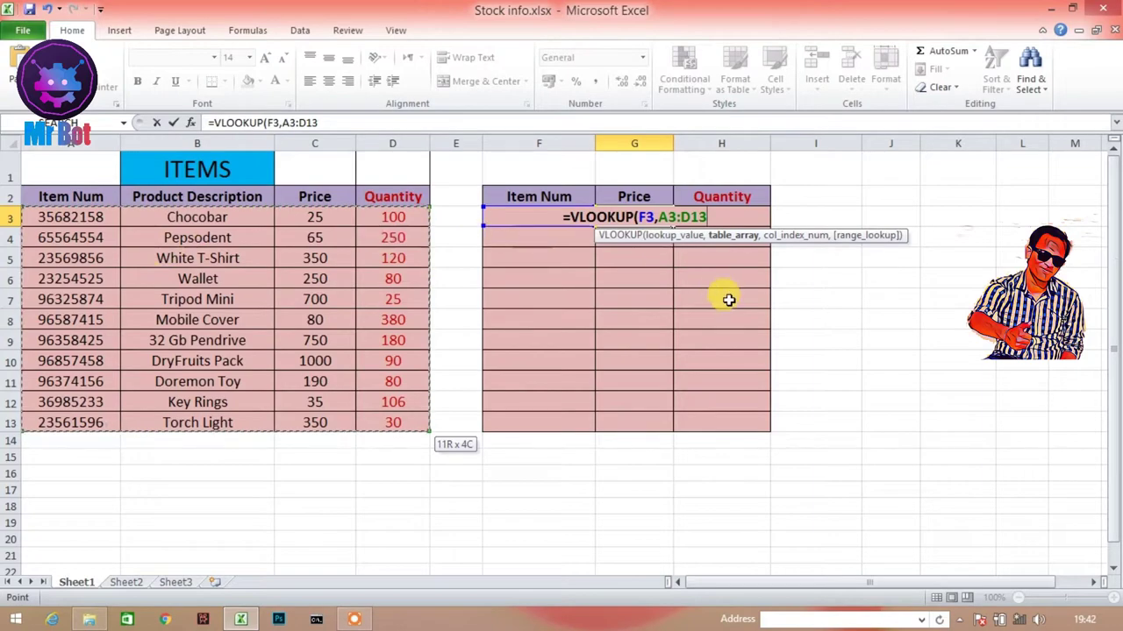
text(,)
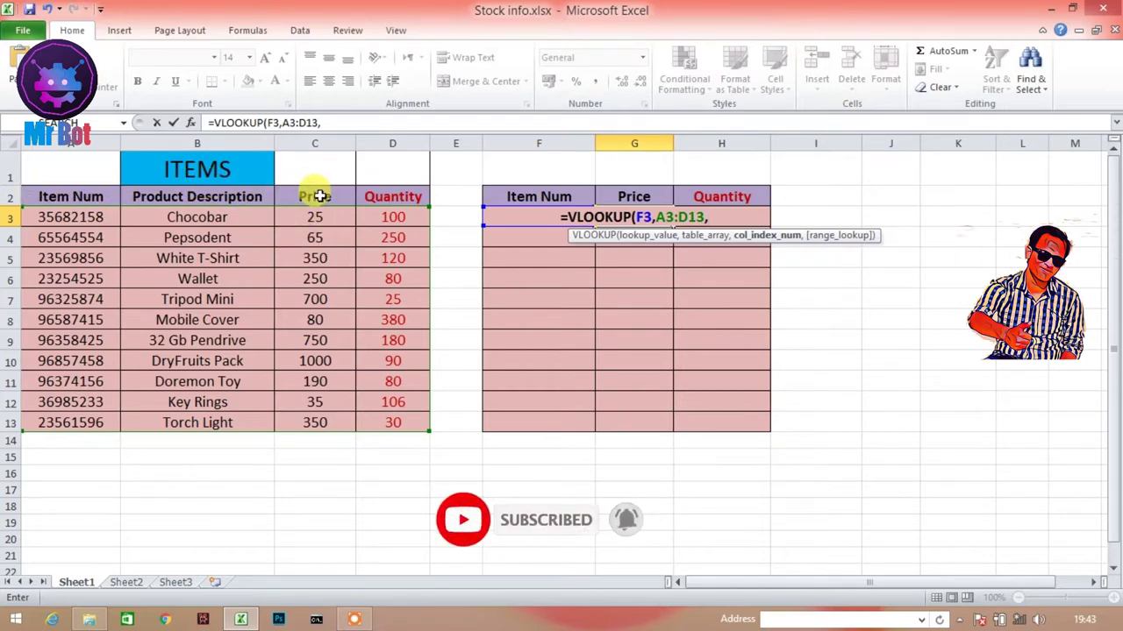
Step: Finish the G3 formula with column 3 and FALSE exact match, returning price 250
click(311, 143)
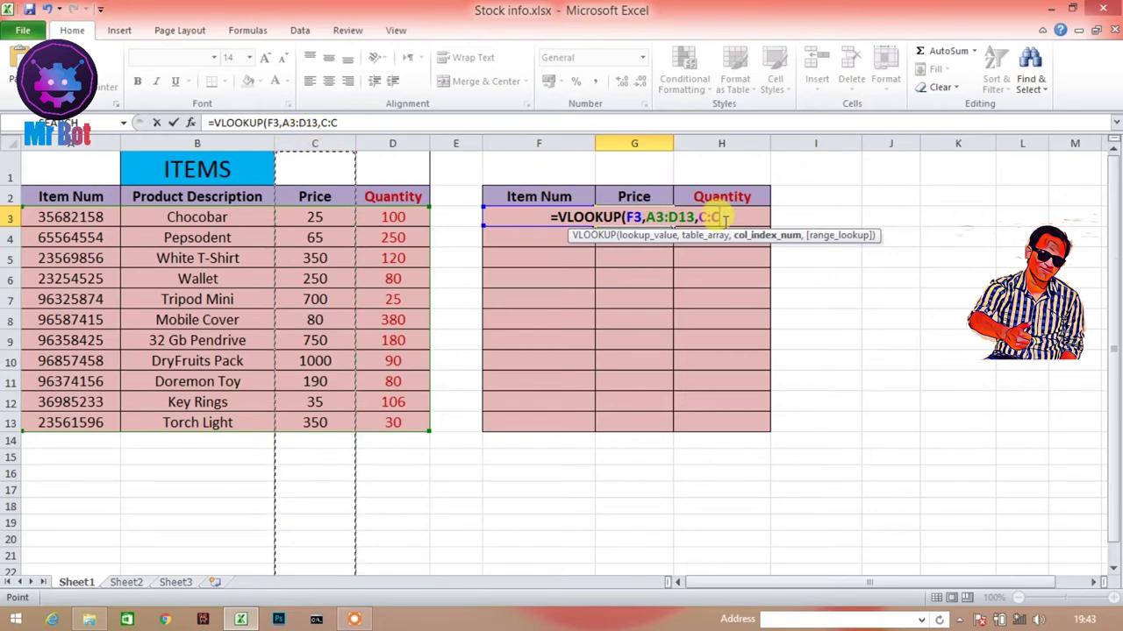
key(BackSpace)
key(BackSpace)
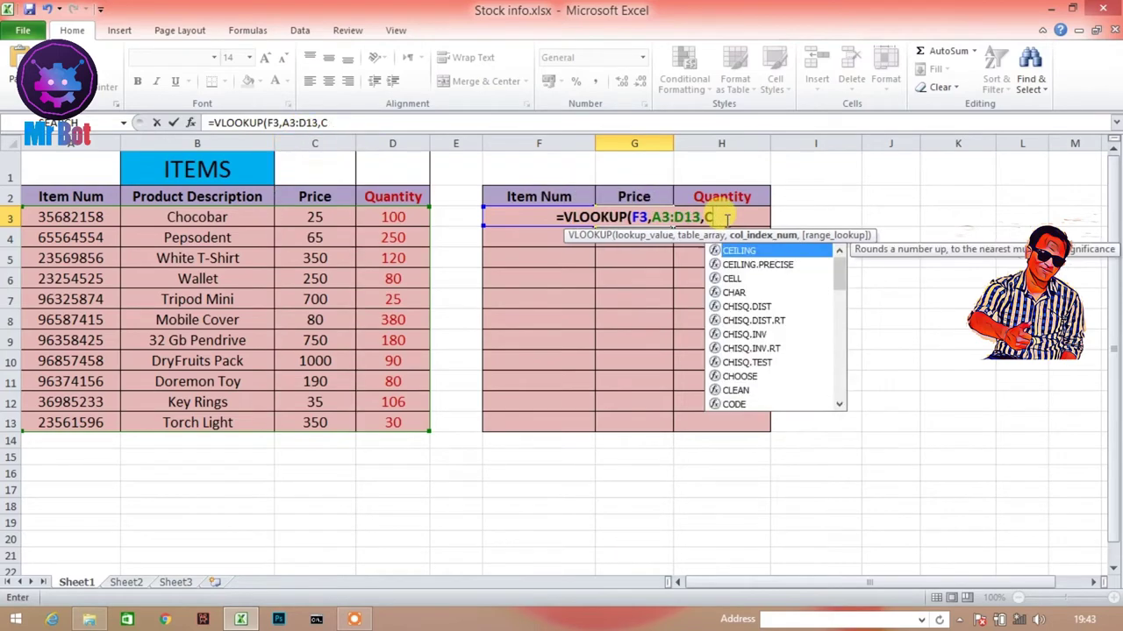
key(BackSpace)
text(3)
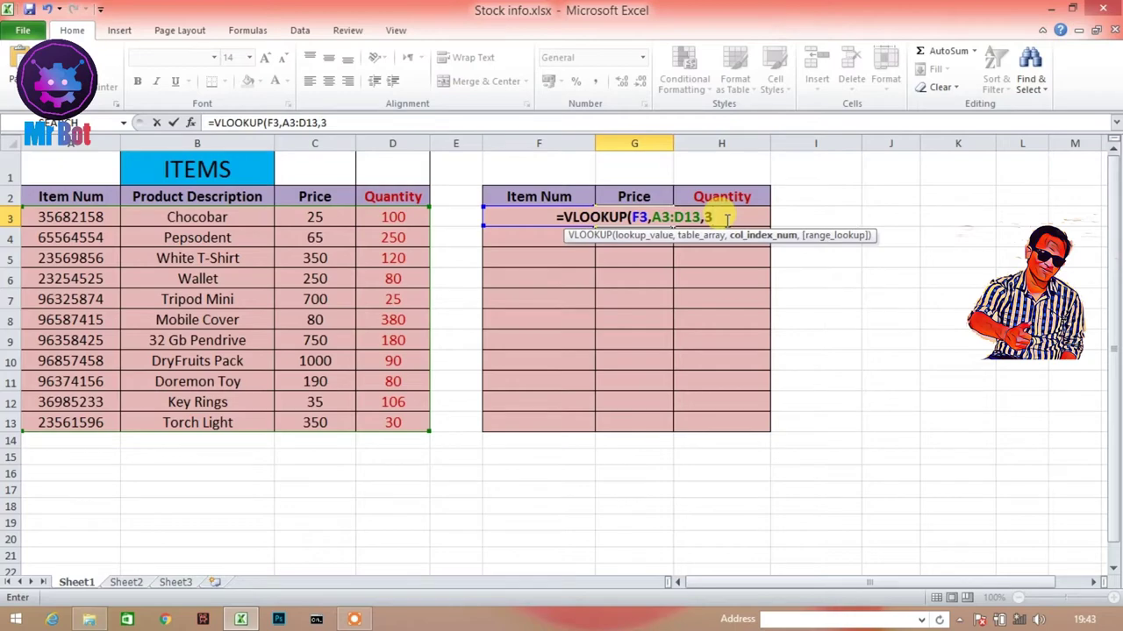
text(,)
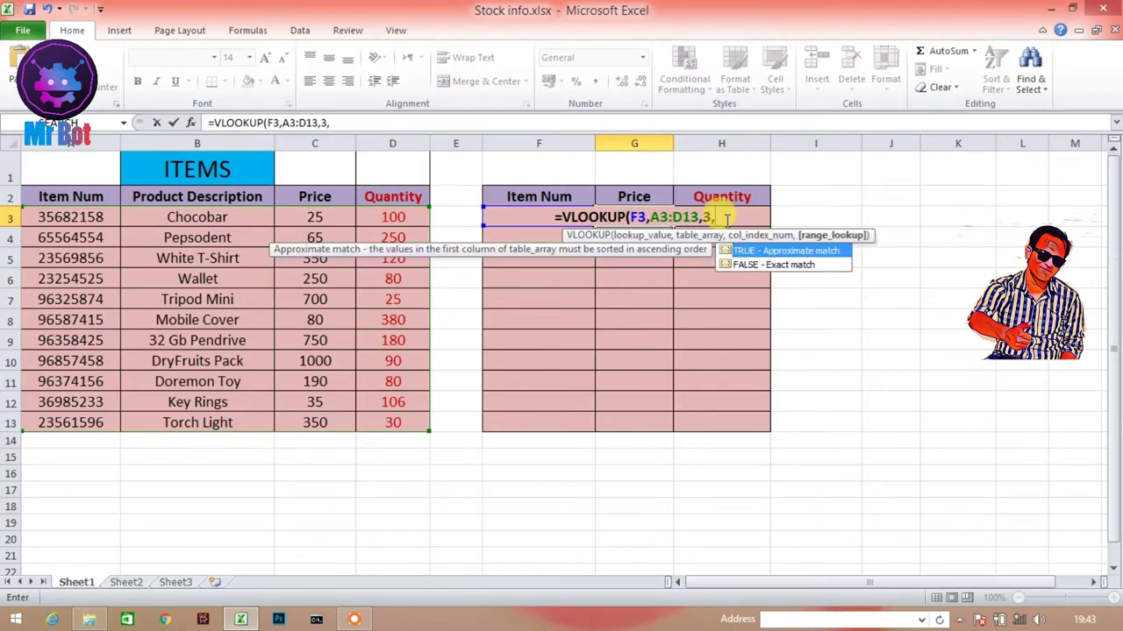
key(Down)
key(Up)
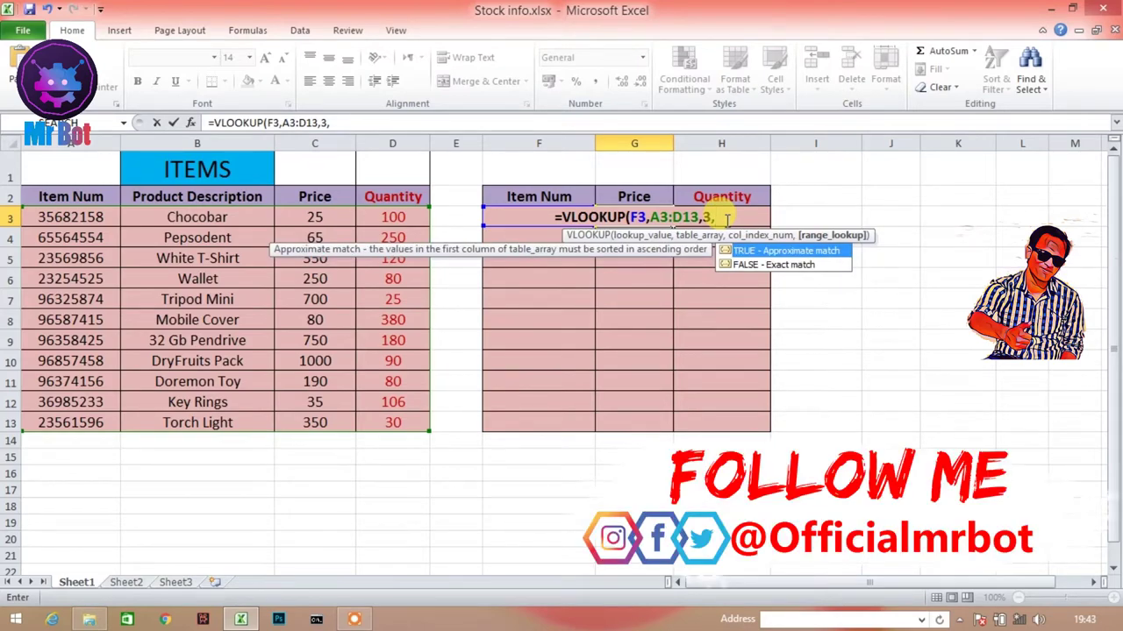
key(Down)
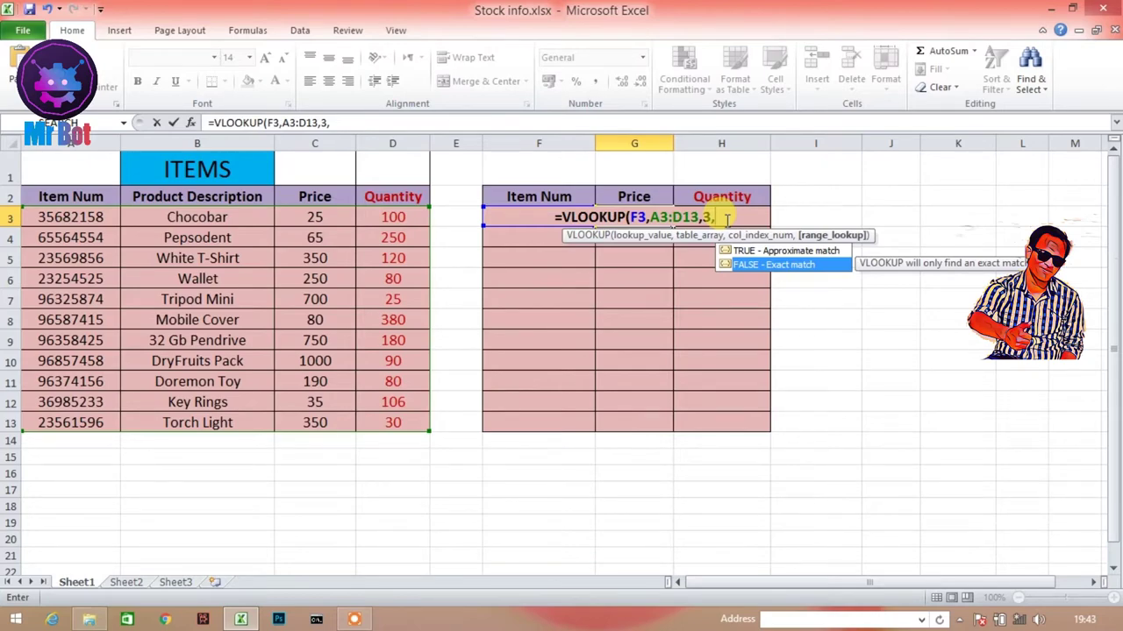
key(Return)
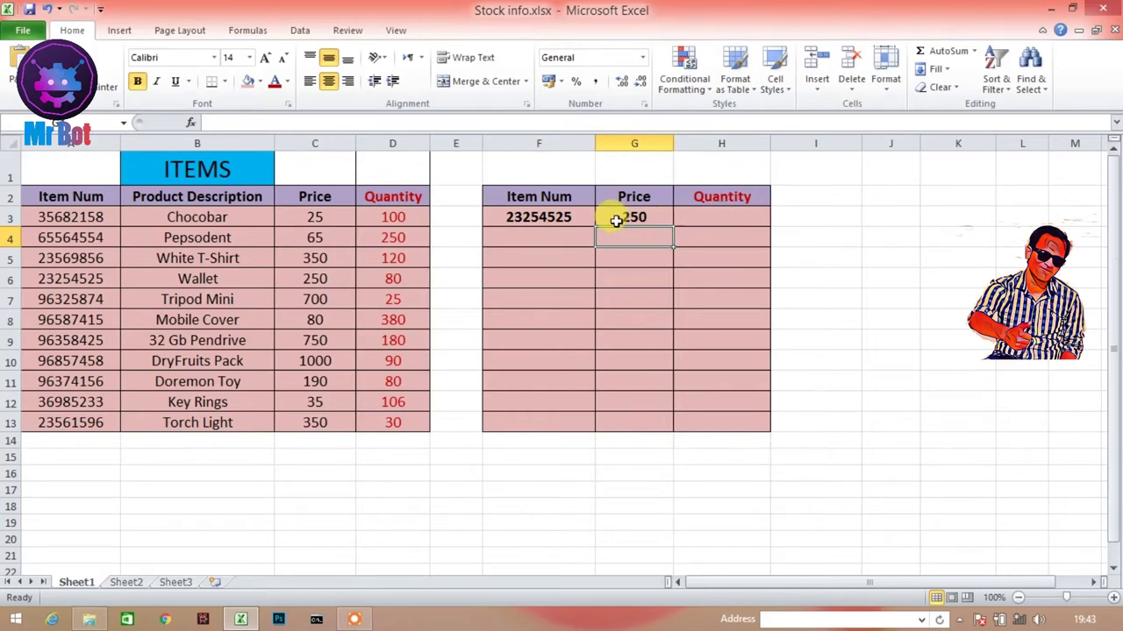
click(568, 217)
click(616, 218)
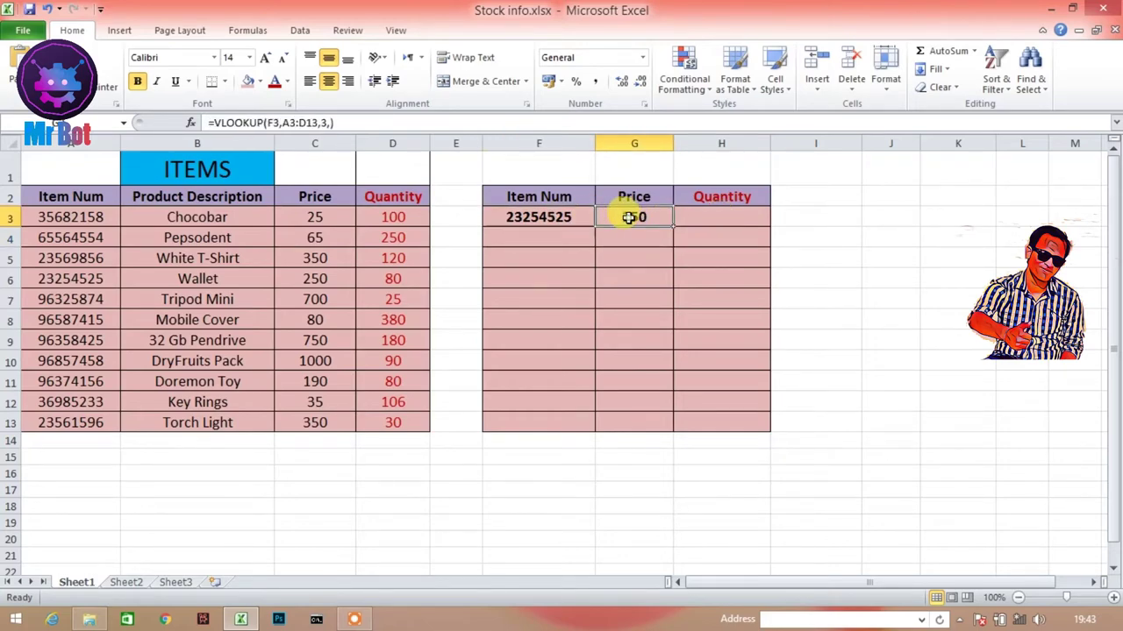
click(177, 281)
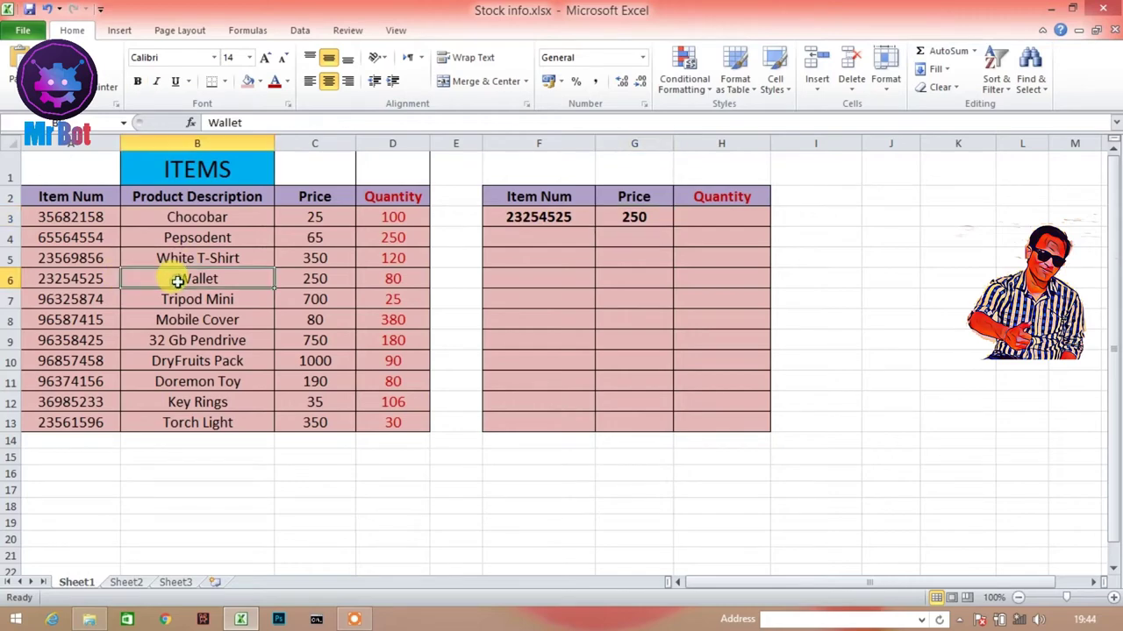
click(312, 281)
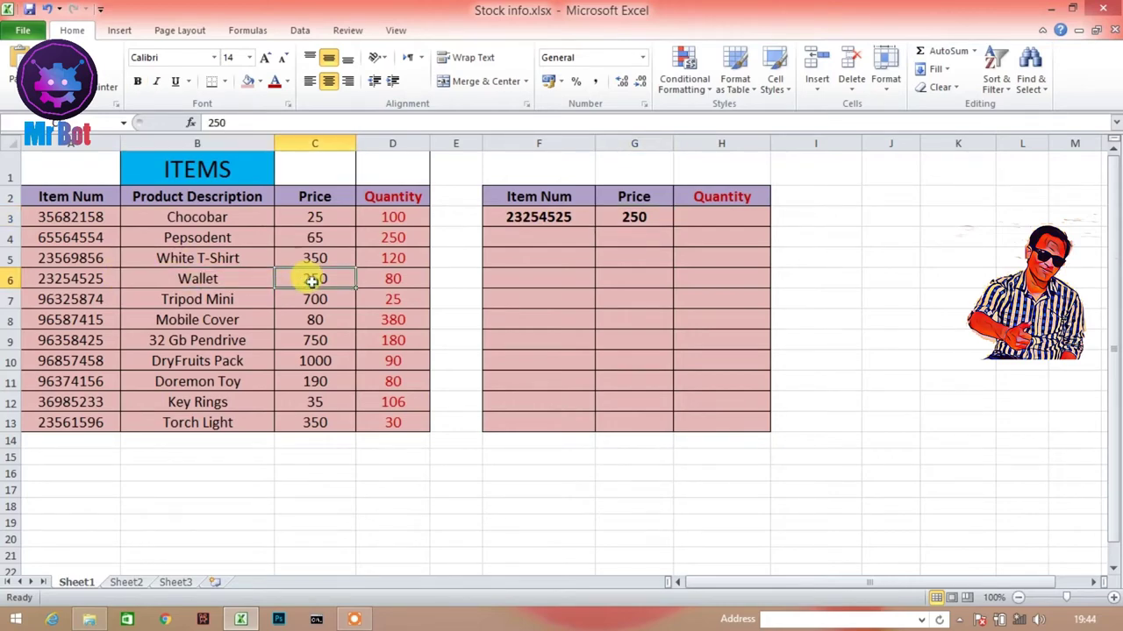
click(382, 280)
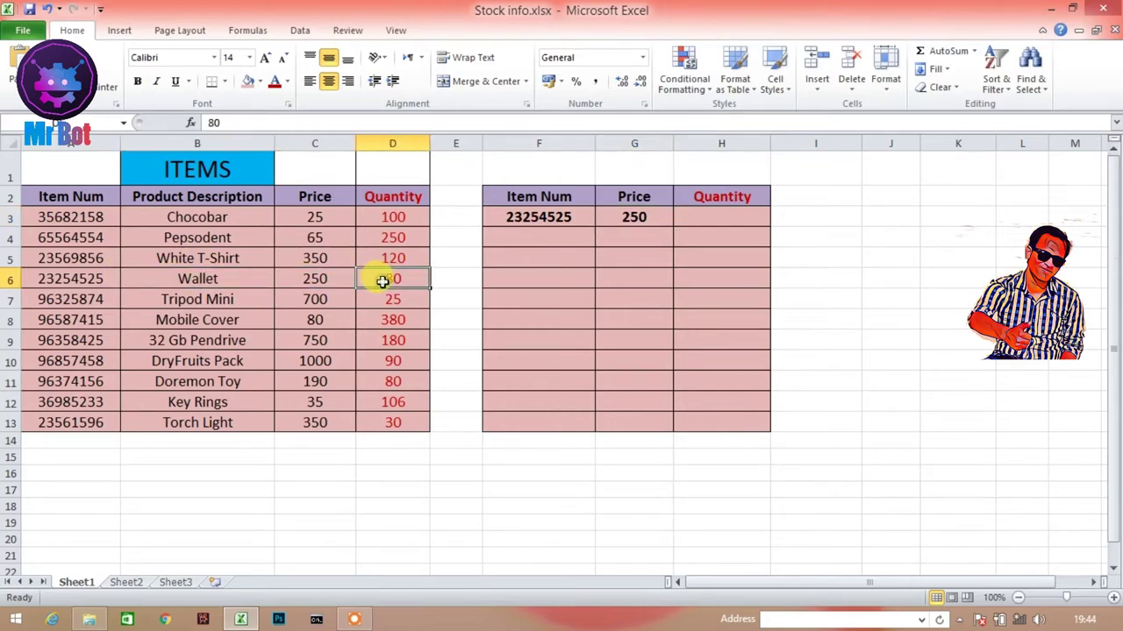
click(712, 215)
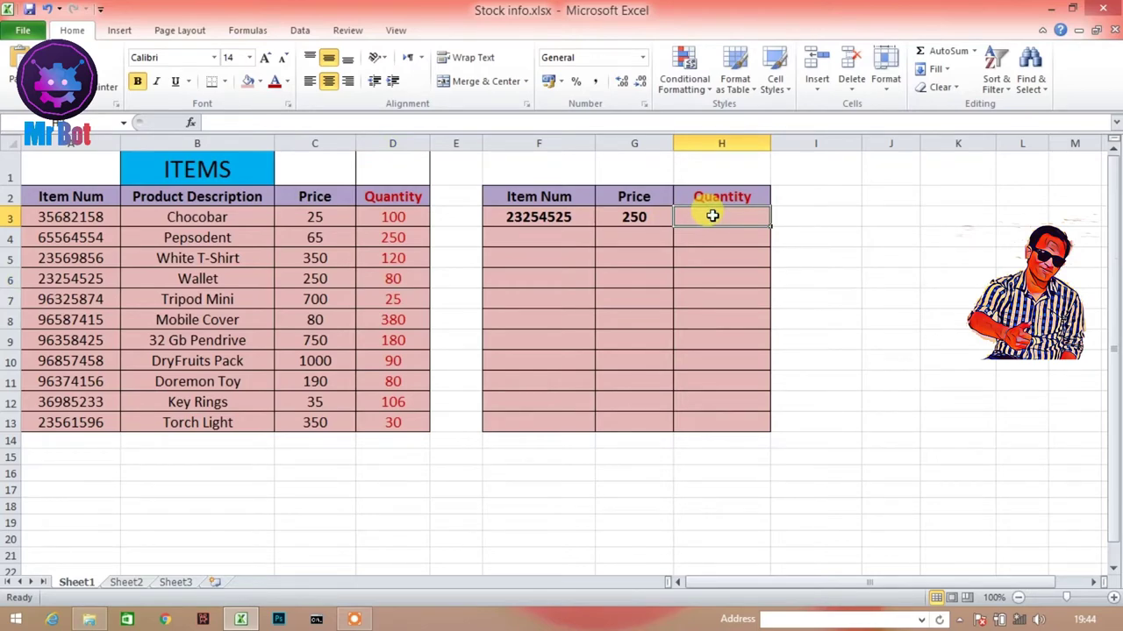
Step: Type =VLOOKUP(F3,A3:D13, into H3 for the Quantity lookup
text(=)
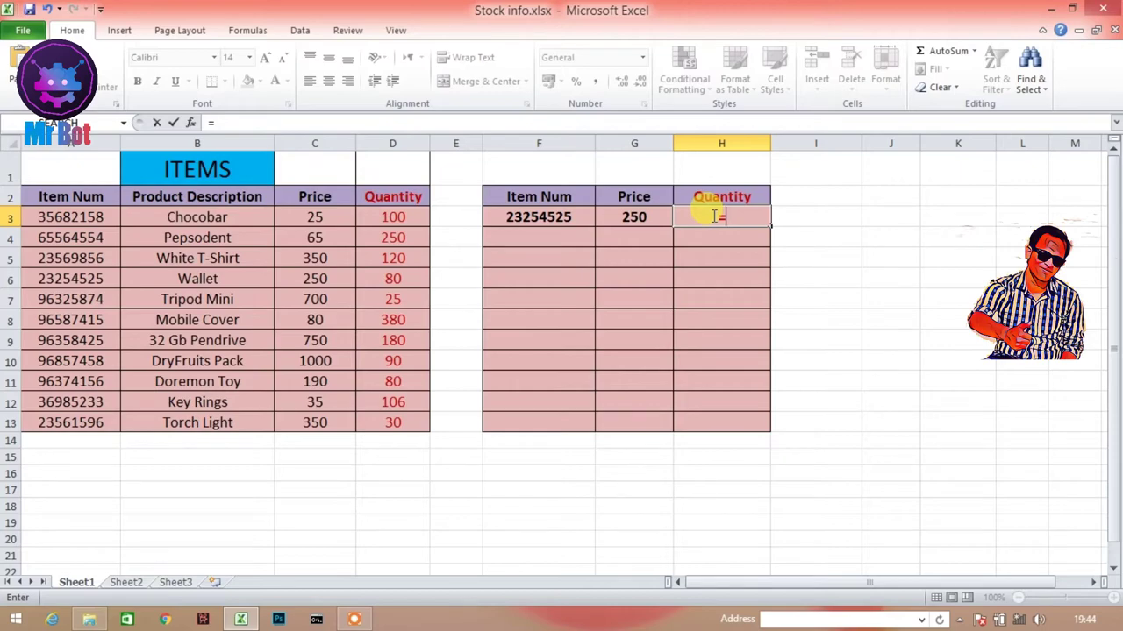
text(vl)
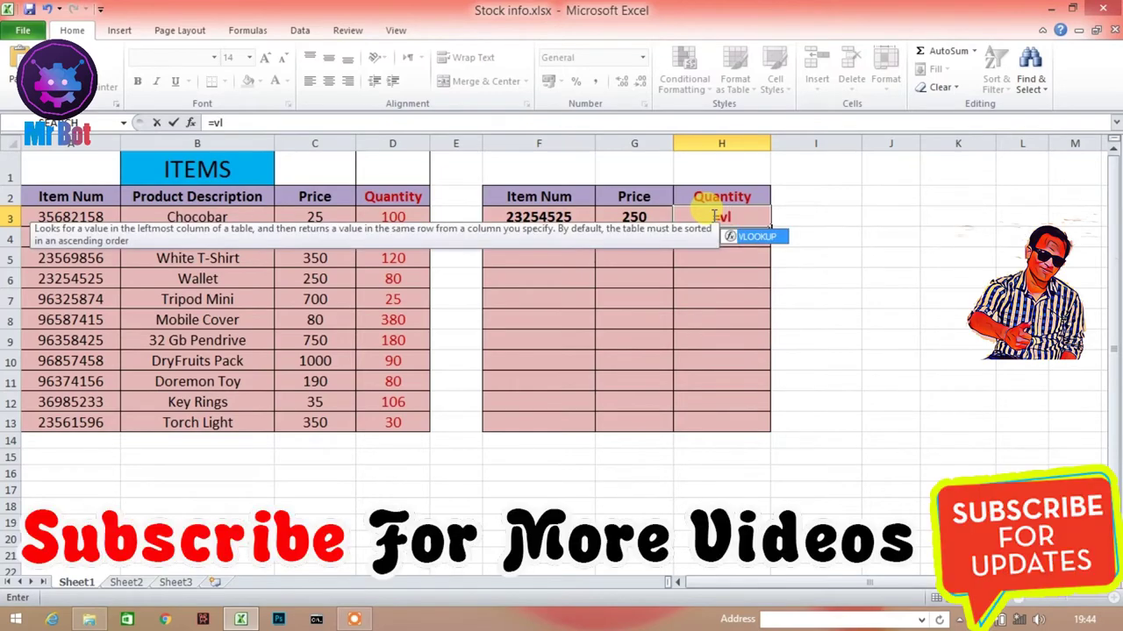
key(Tab)
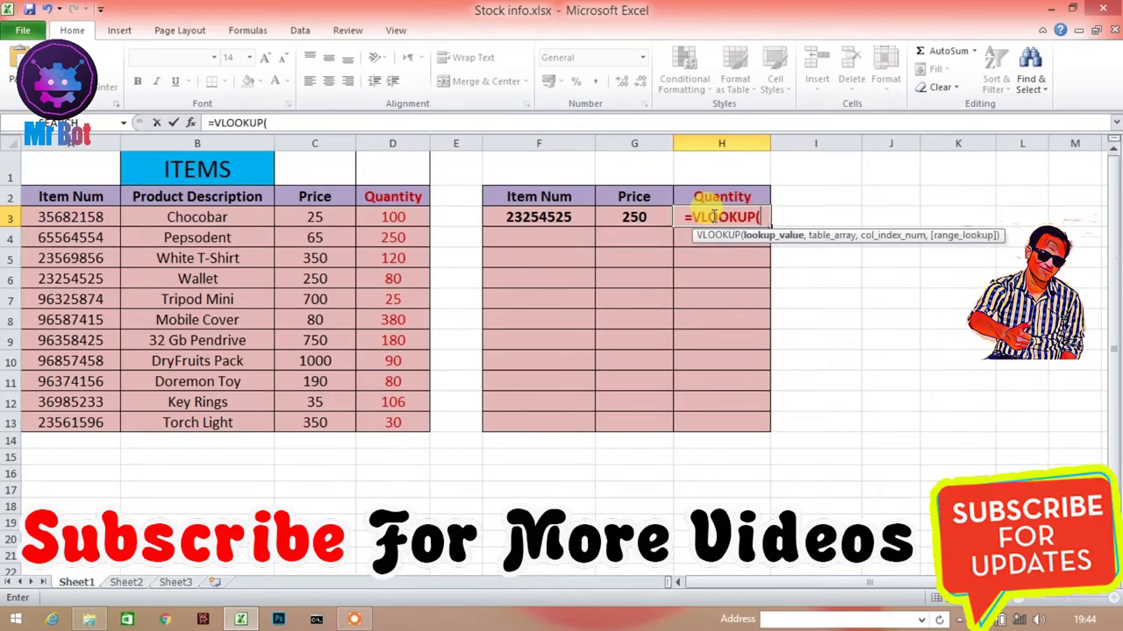
click(535, 219)
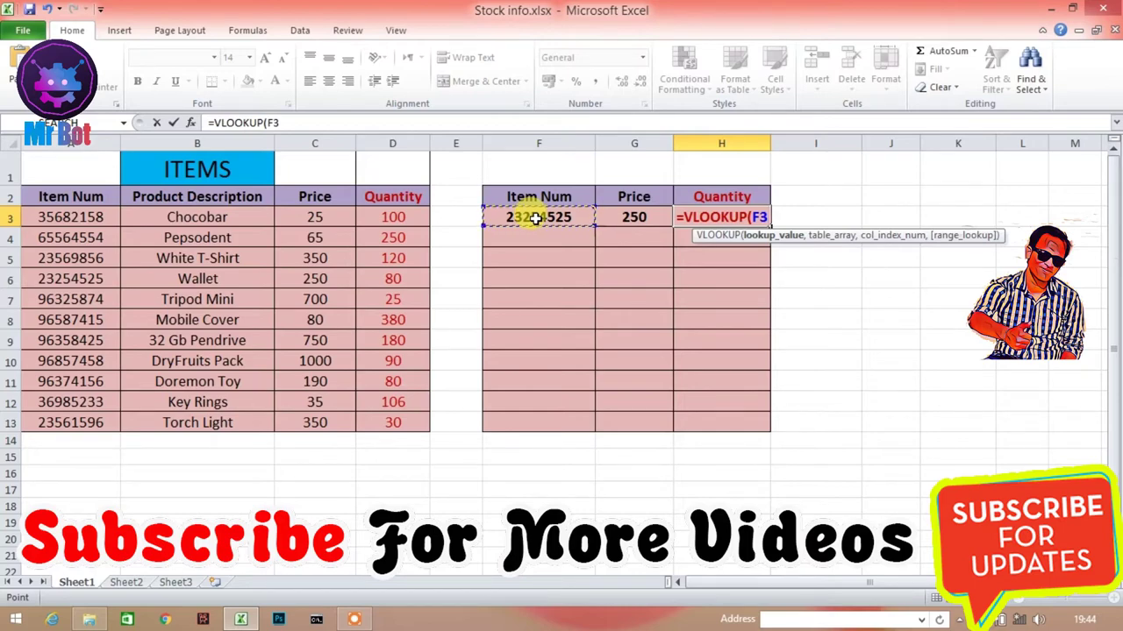
text(,)
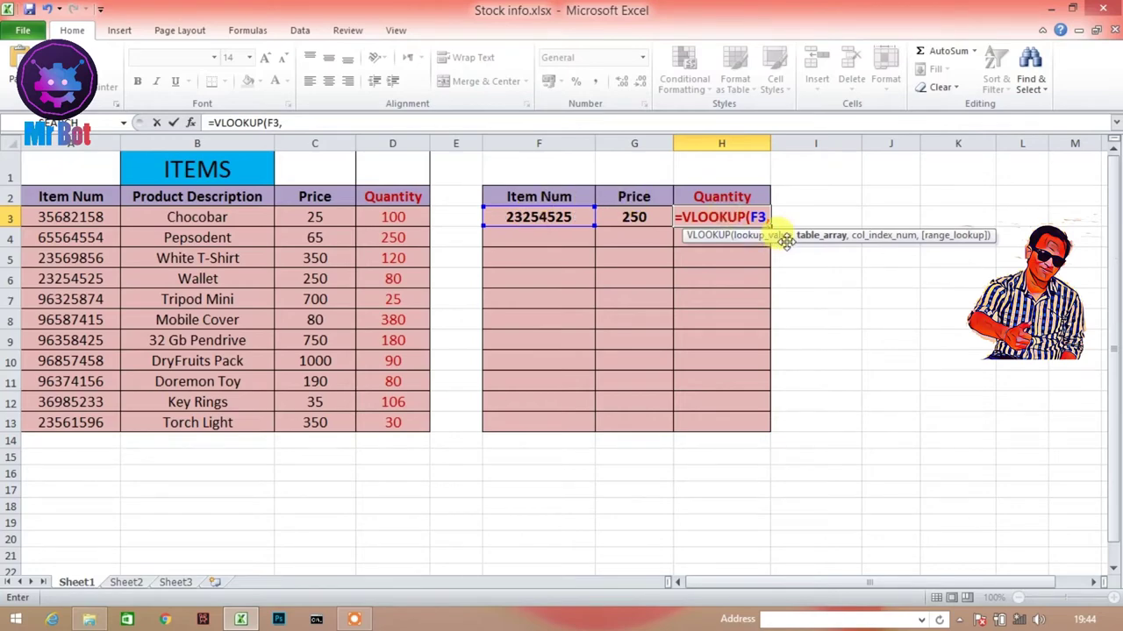
drag(70, 216, 389, 414)
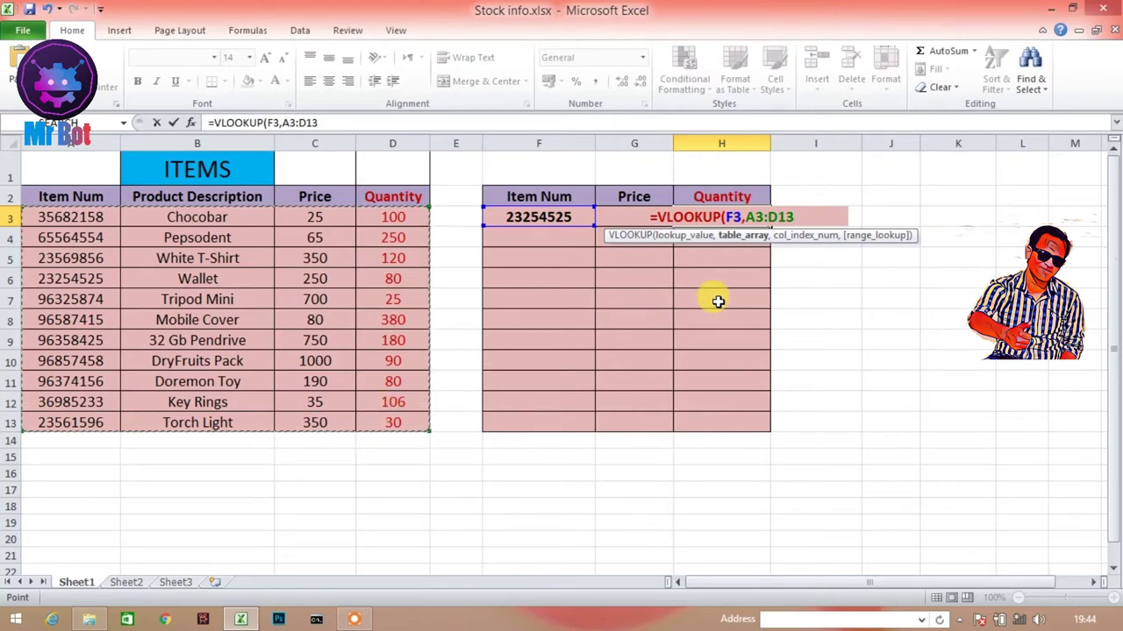
Step: Finish the H3 formula with column 4 and FALSE exact match, returning quantity 80
text(,)
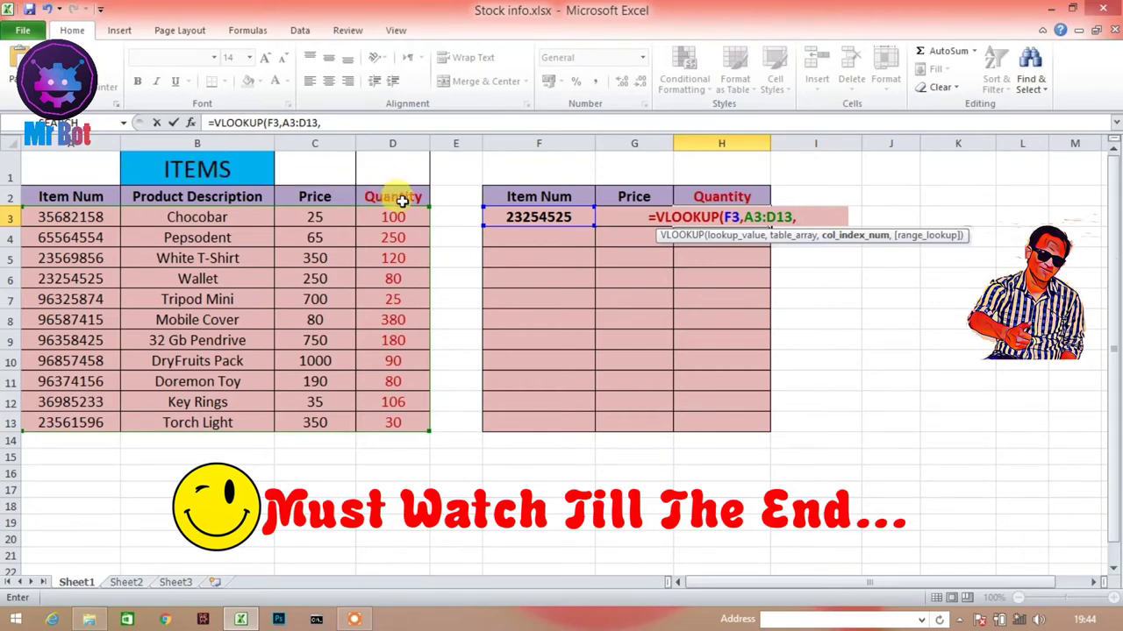
text(4)
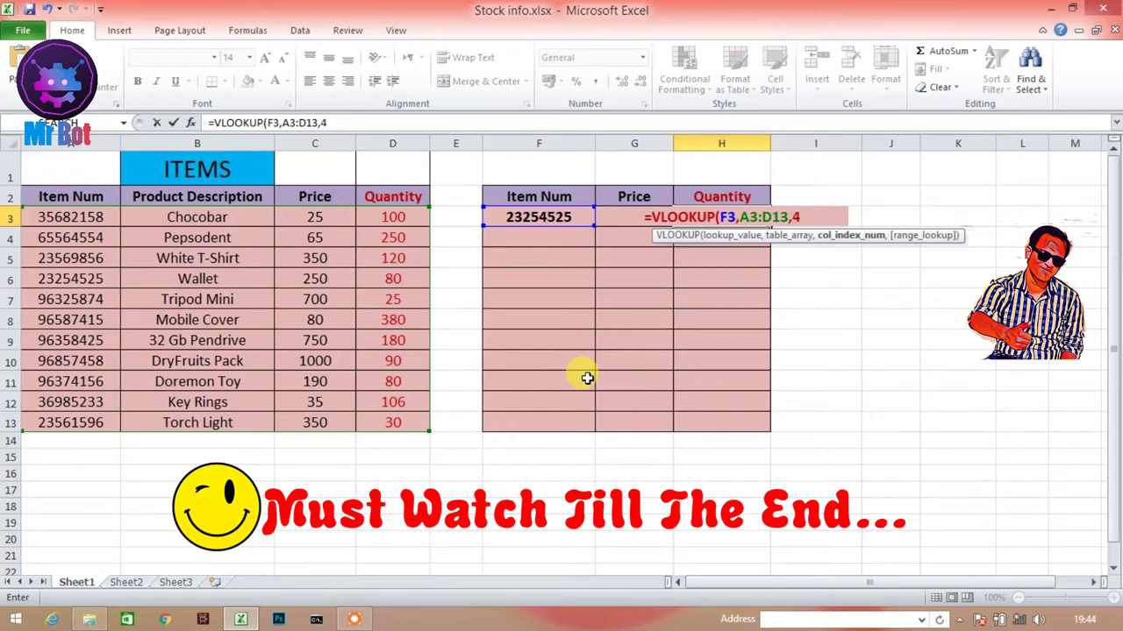
text(,)
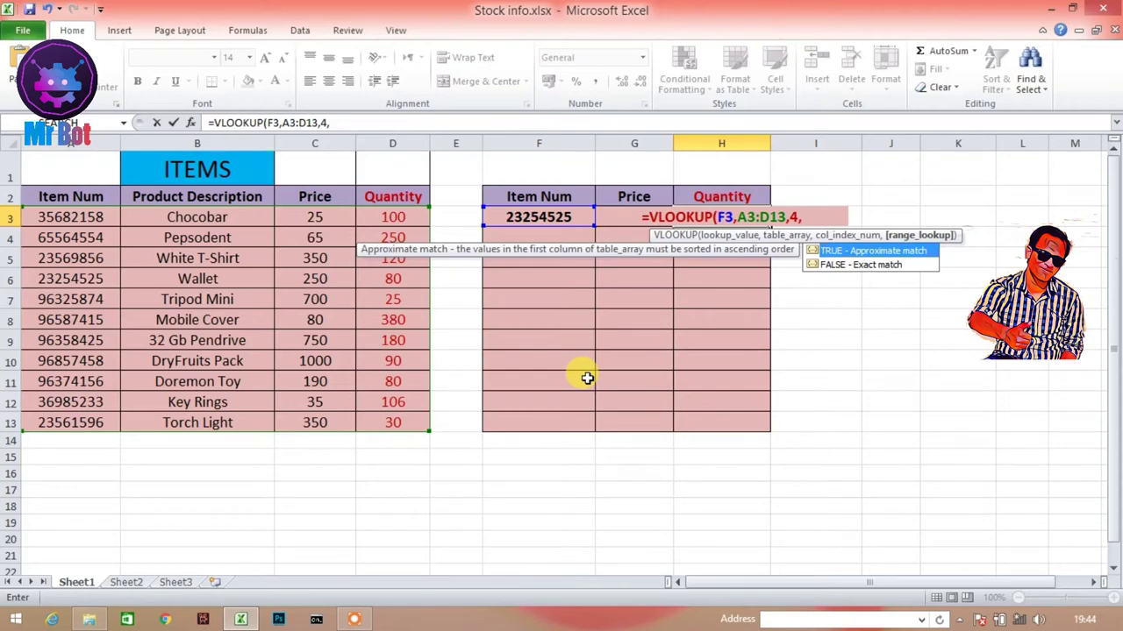
key(Down)
key(Up)
key(Down)
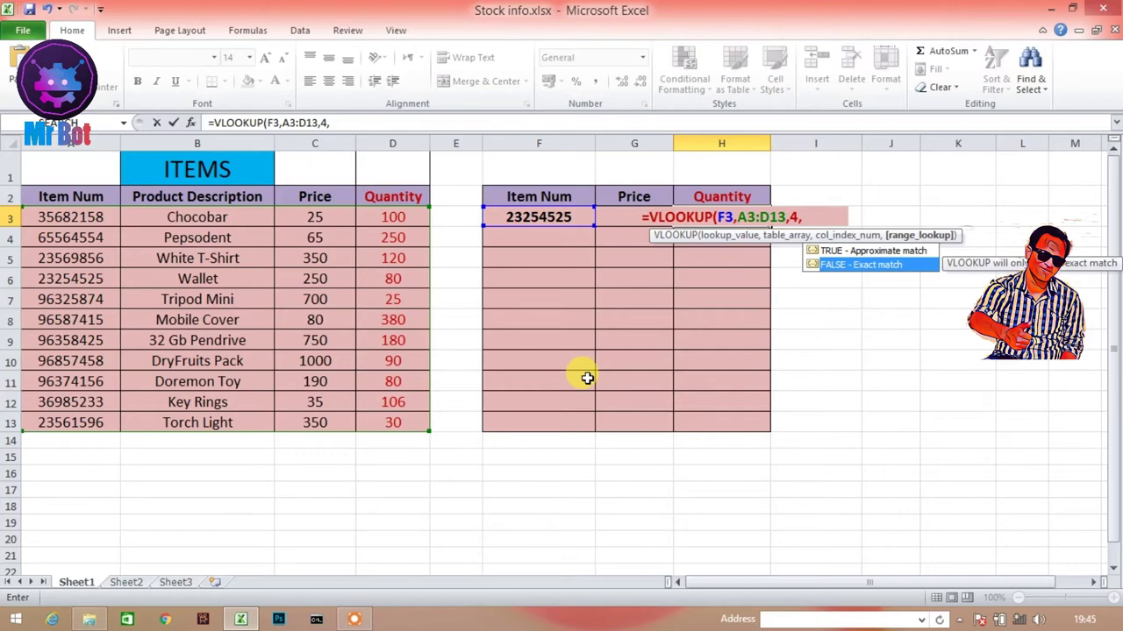
key(Tab)
key(Return)
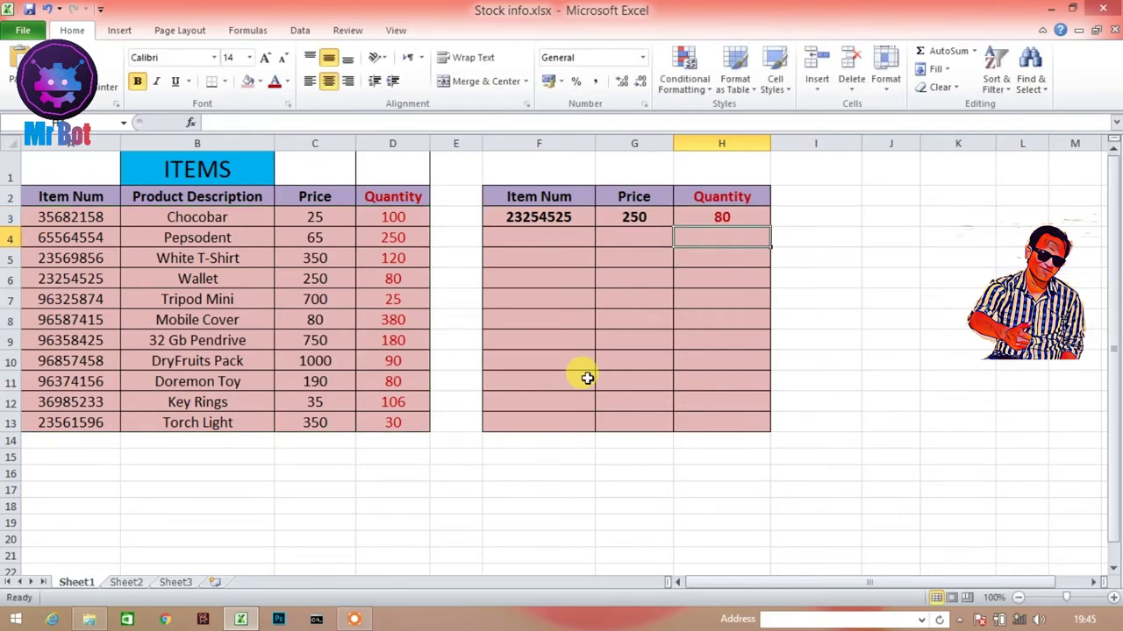
click(697, 217)
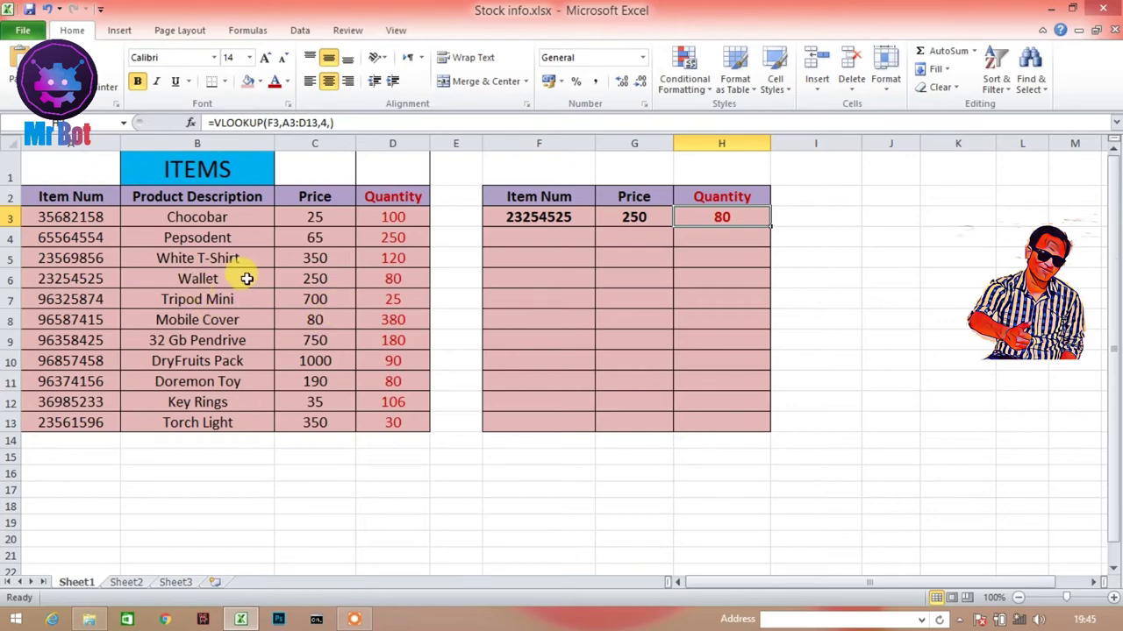
click(324, 282)
click(401, 282)
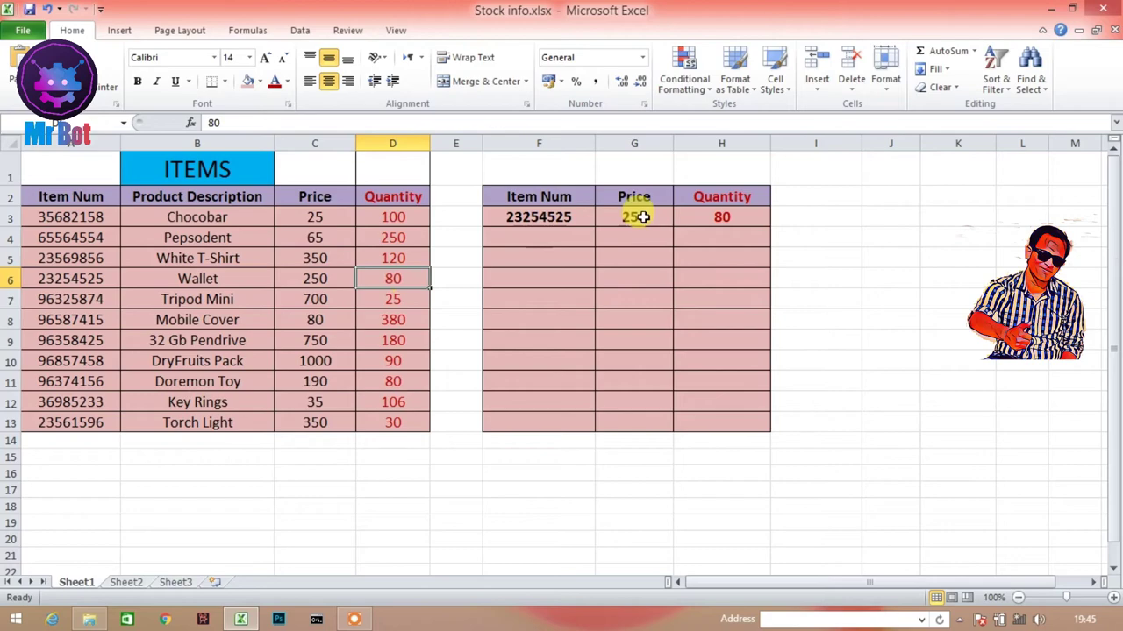
click(777, 230)
click(738, 281)
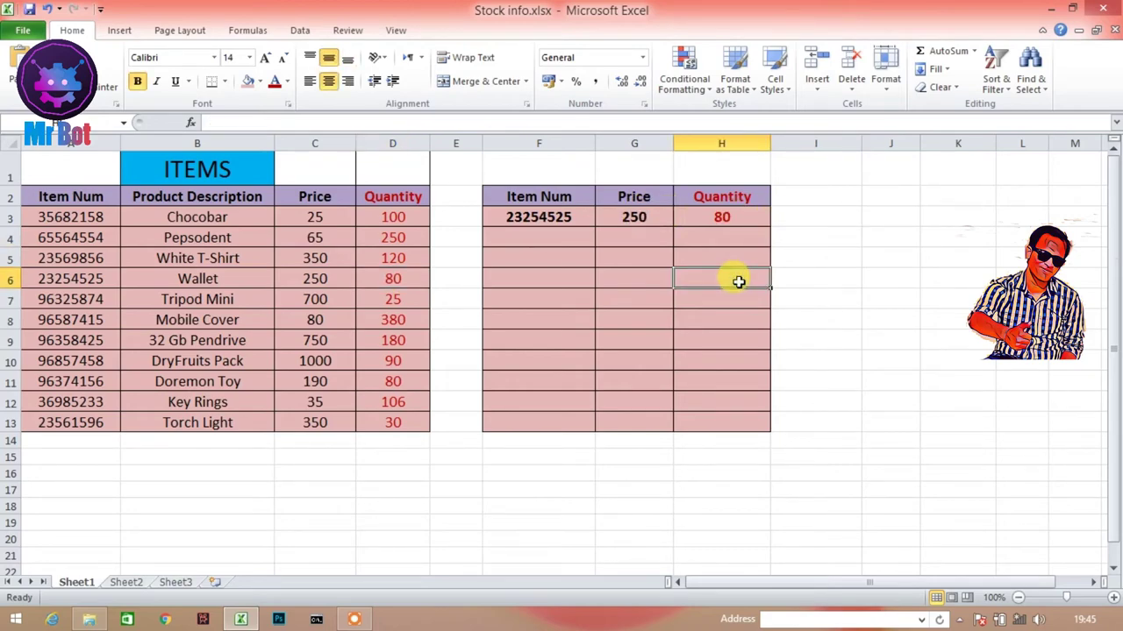
click(70, 342)
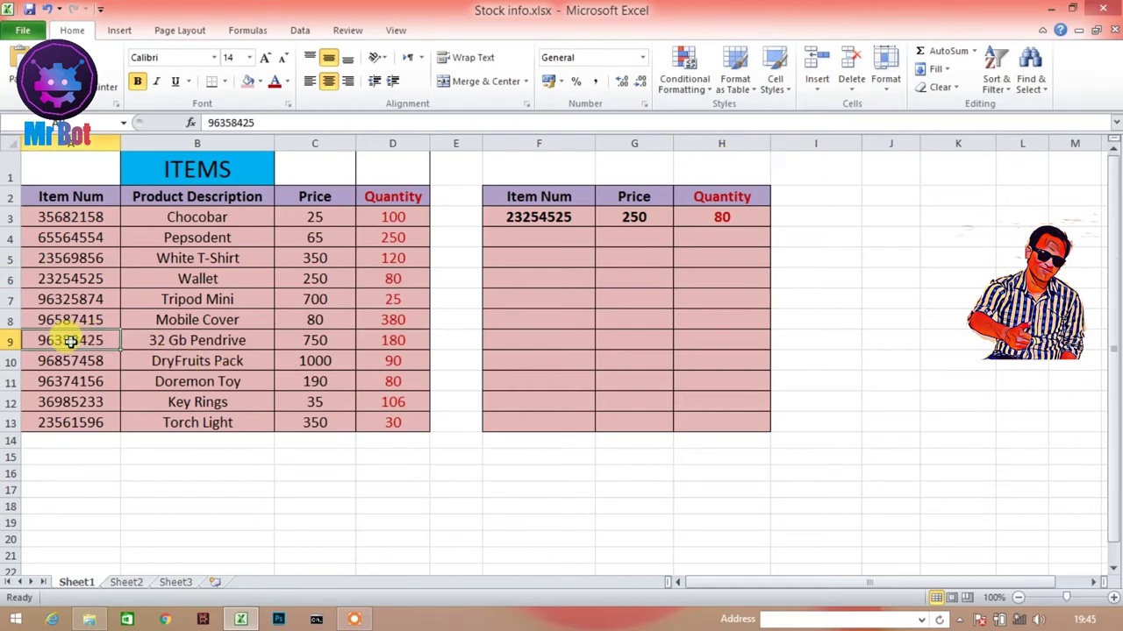
Step: Copy the 32 Gb Pendrive's item number 96358425 from A9 into F4
click(269, 124)
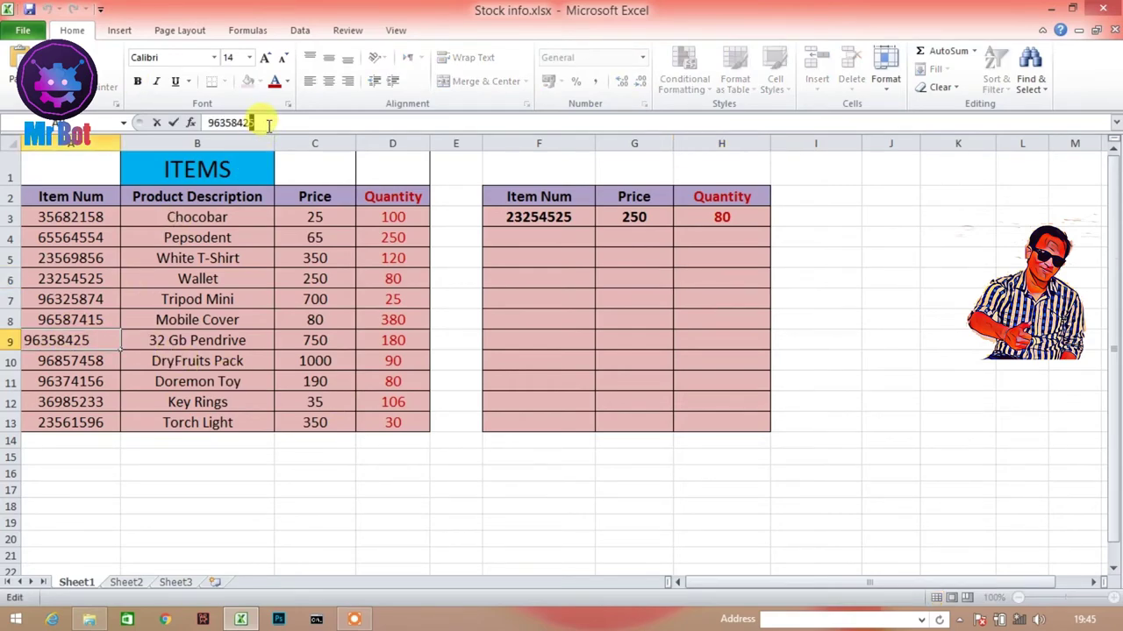
key(shift+Left)
key(shift+Left)
key(shift+Left)
key(shift+Left)
key(shift+Left)
key(shift+Left)
key(shift+Left)
key(shift+Left)
key(ctrl+c)
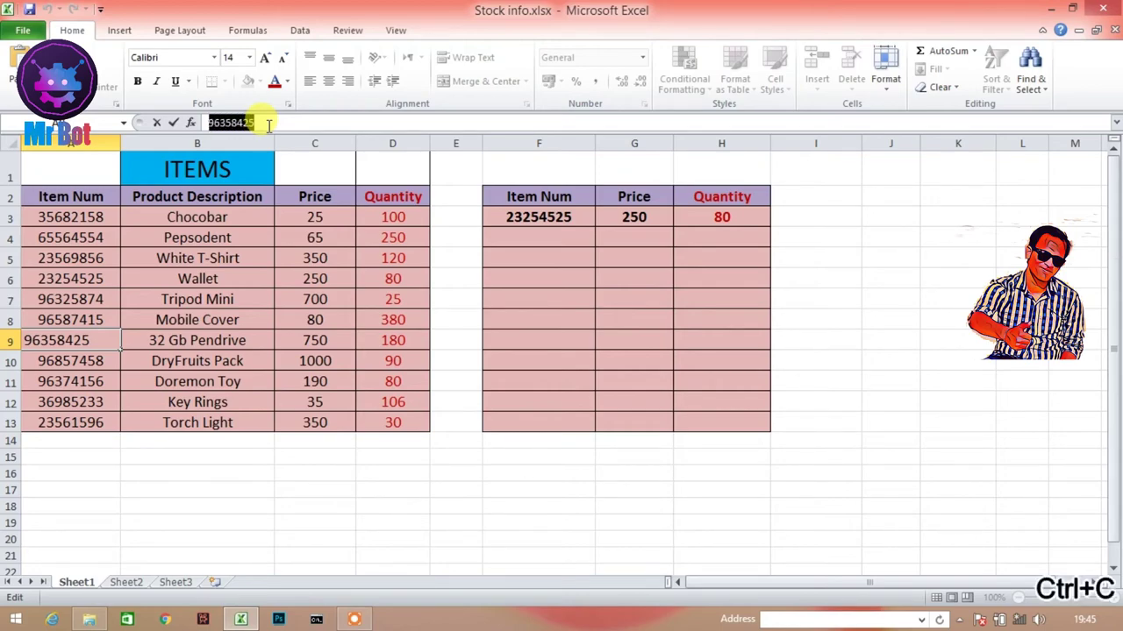
click(540, 233)
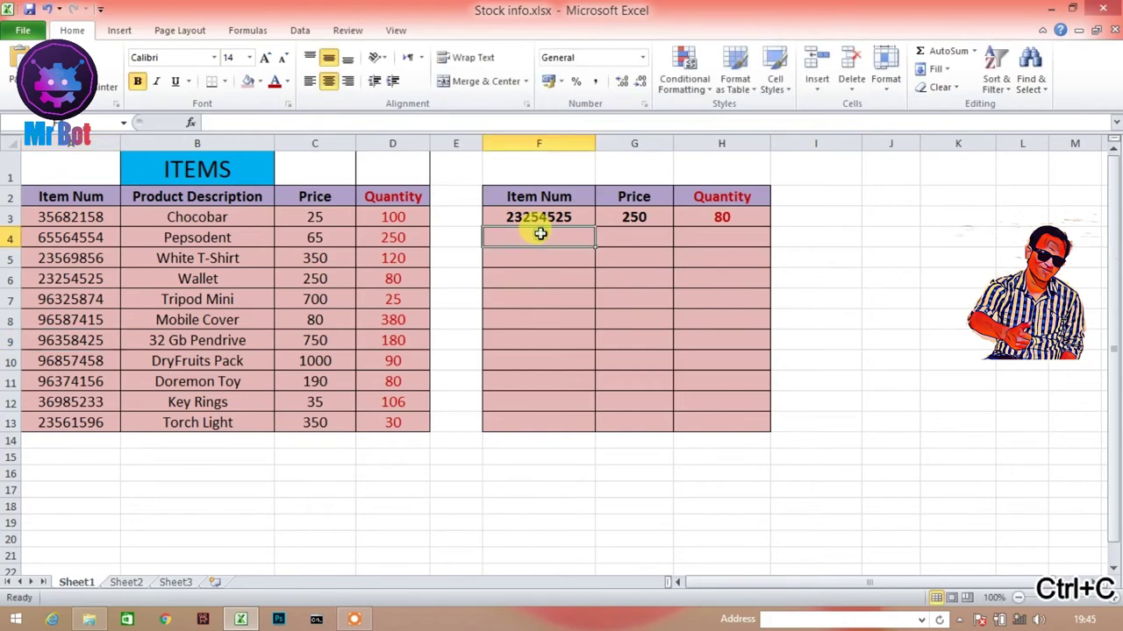
key(ctrl+v)
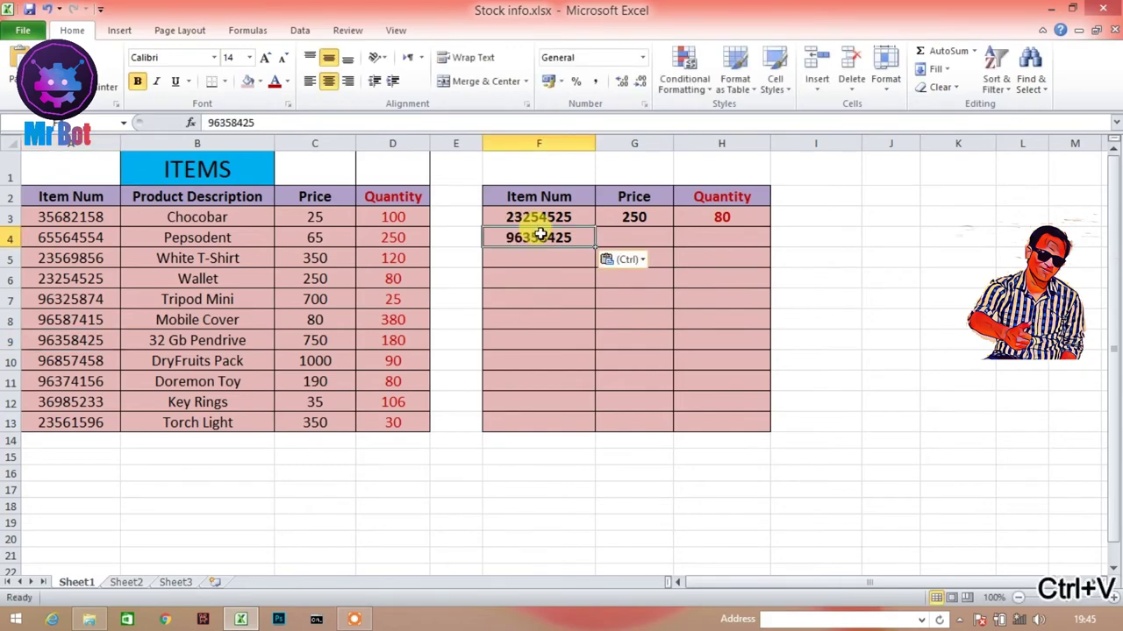
click(621, 239)
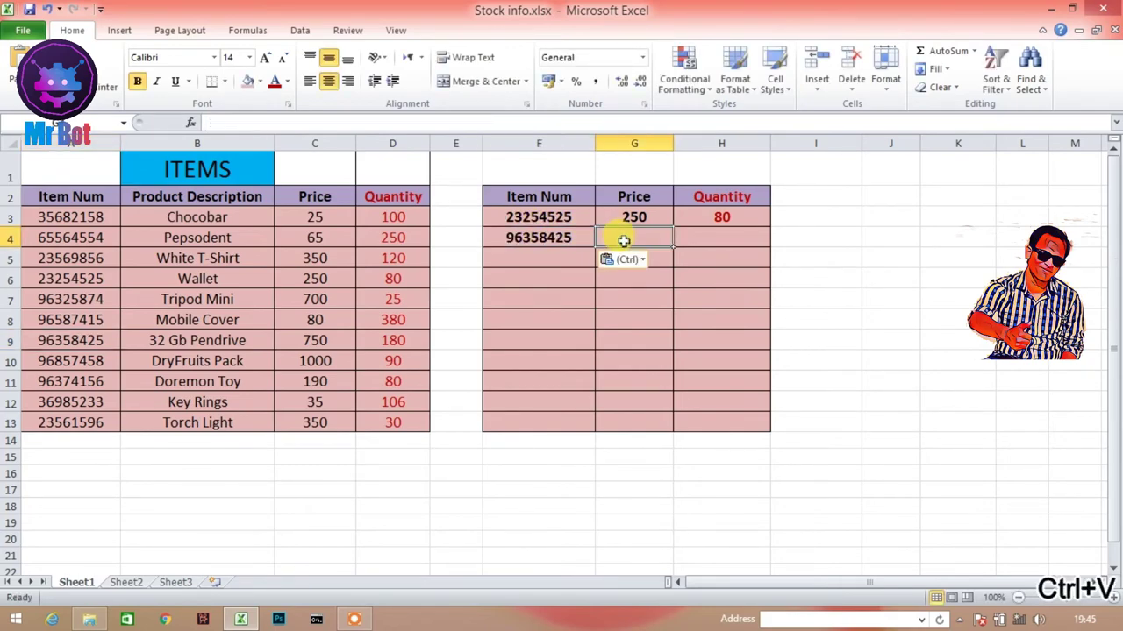
click(547, 237)
click(623, 238)
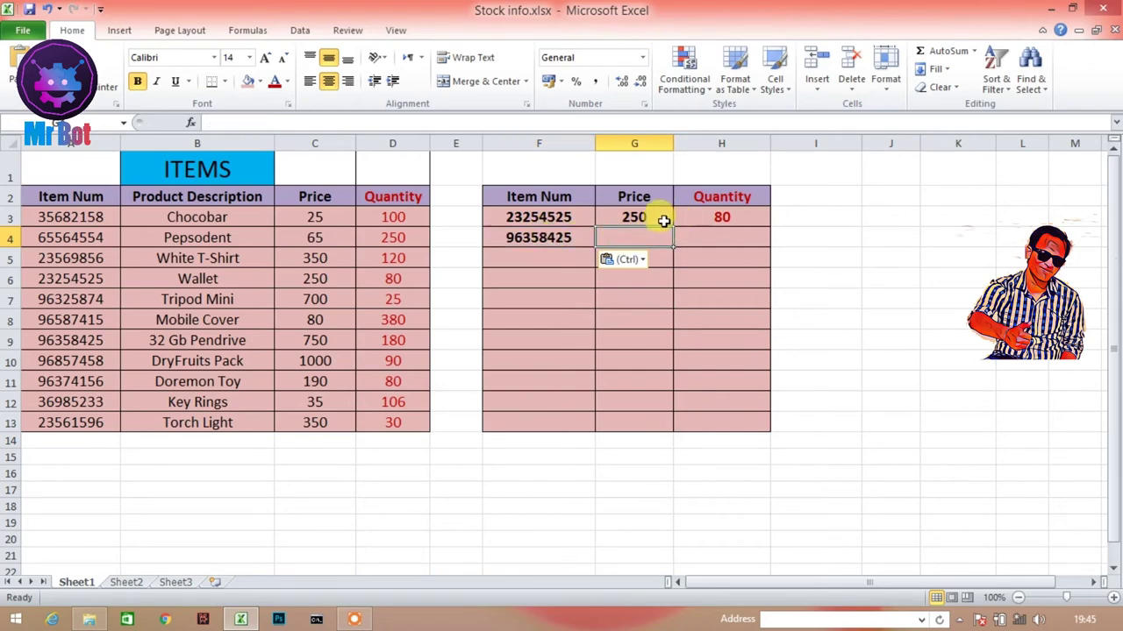
Step: Fill the G3 and H3 formulas down to row 4, giving Price 750 and Quantity 180
click(664, 220)
drag(672, 227, 672, 241)
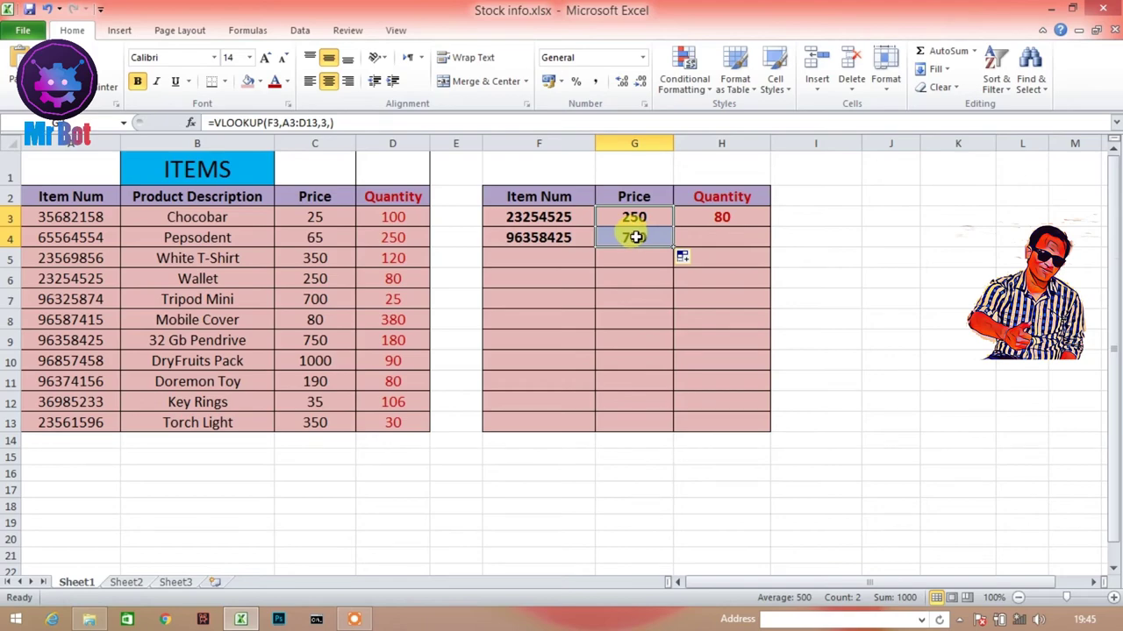
click(636, 237)
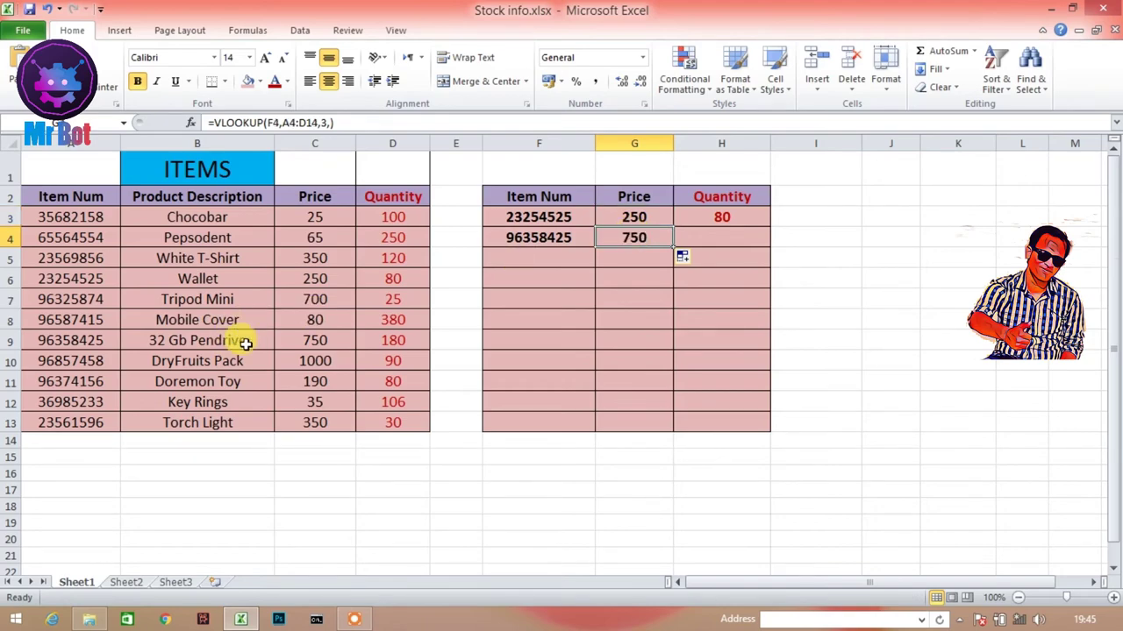
click(406, 345)
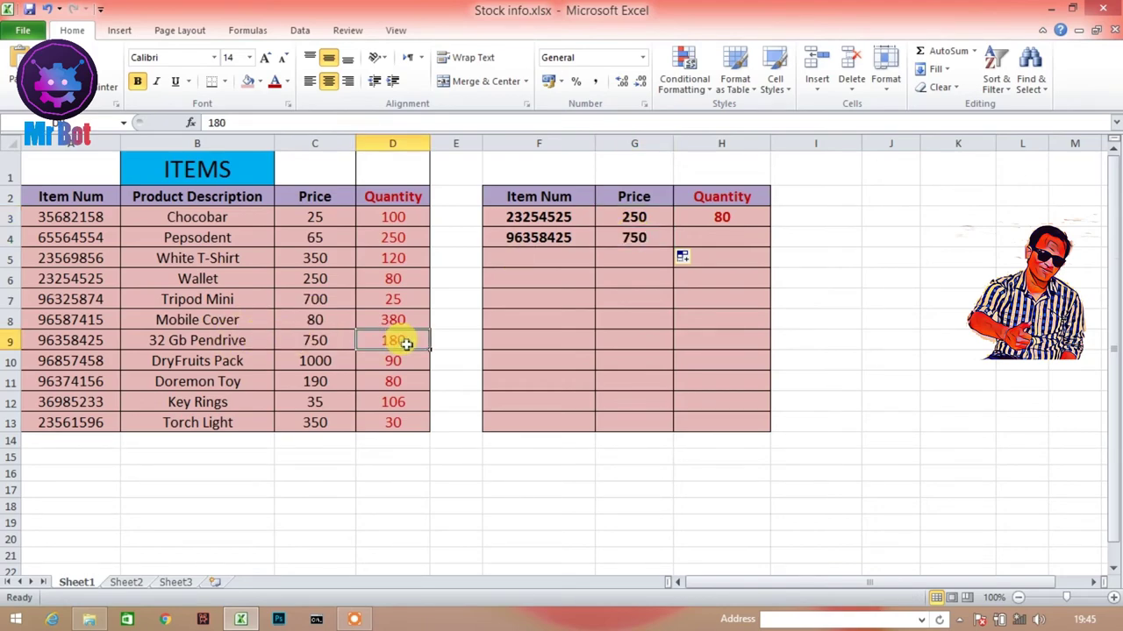
click(724, 231)
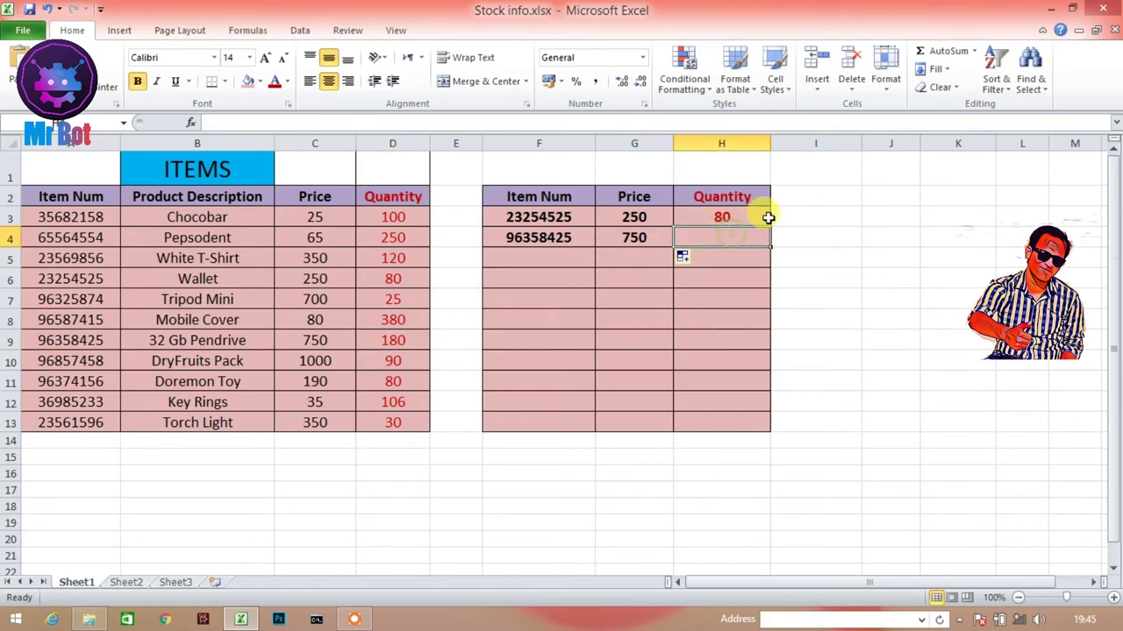
click(766, 219)
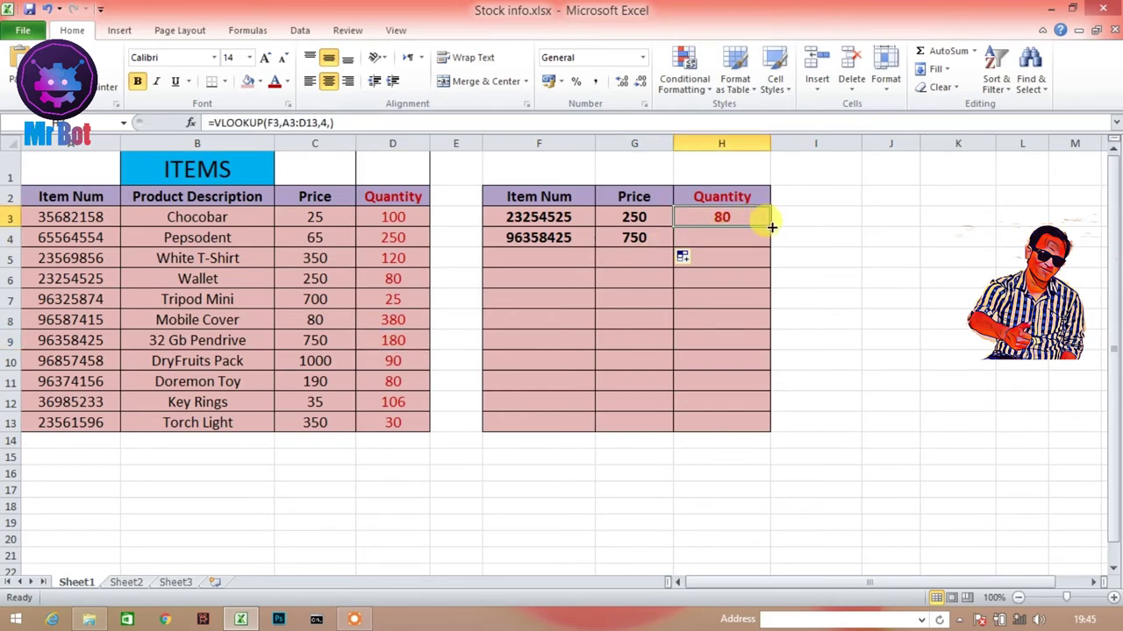
drag(771, 227, 766, 246)
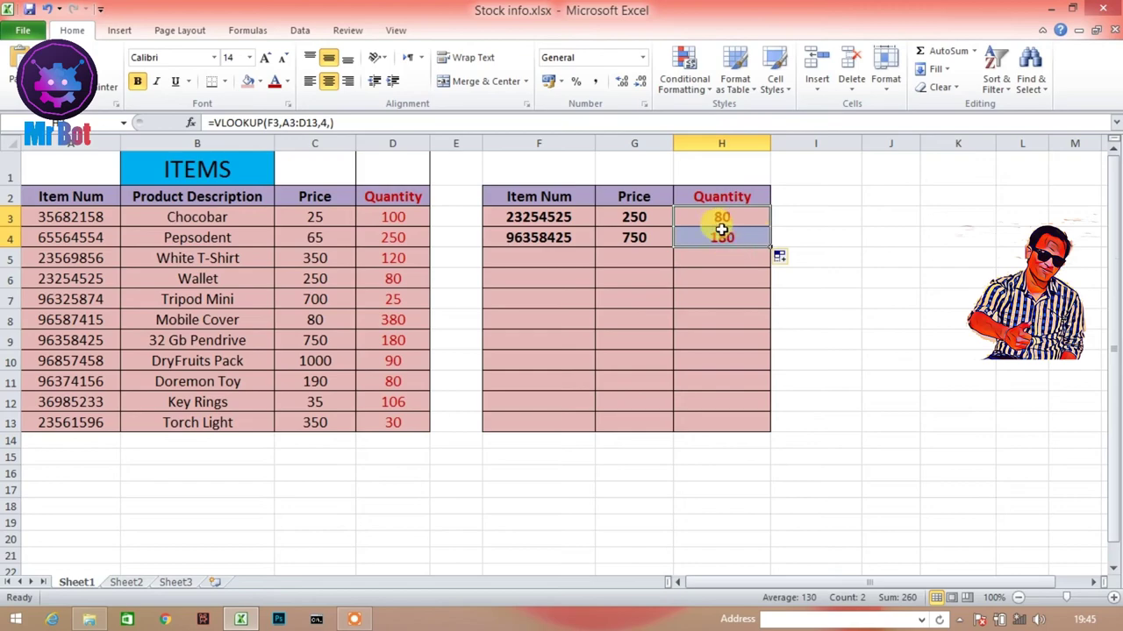
click(708, 374)
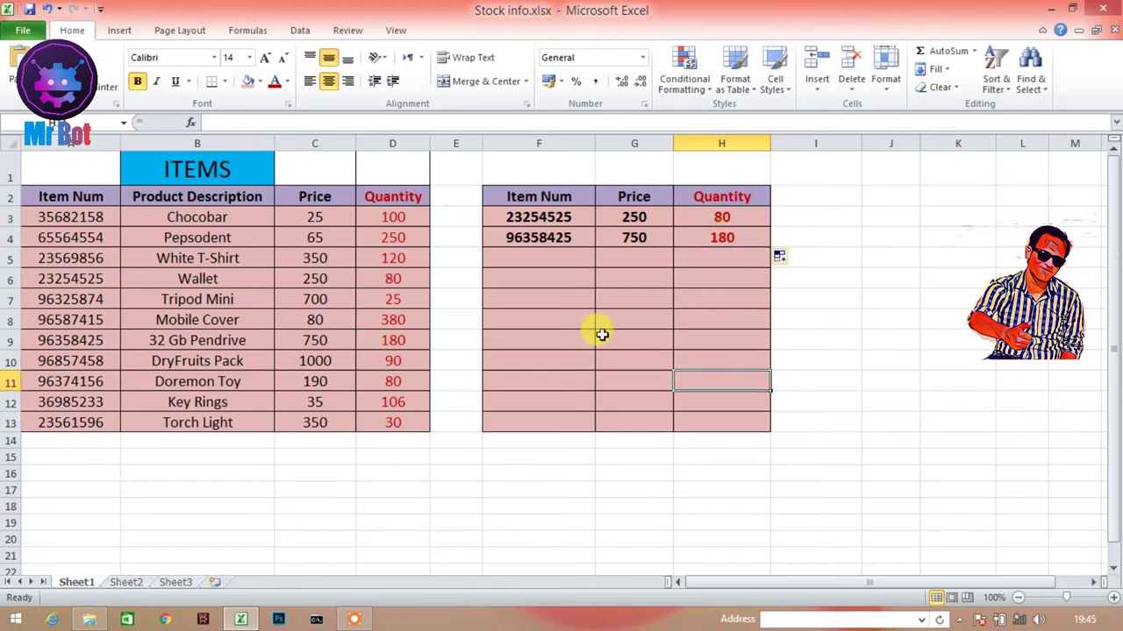